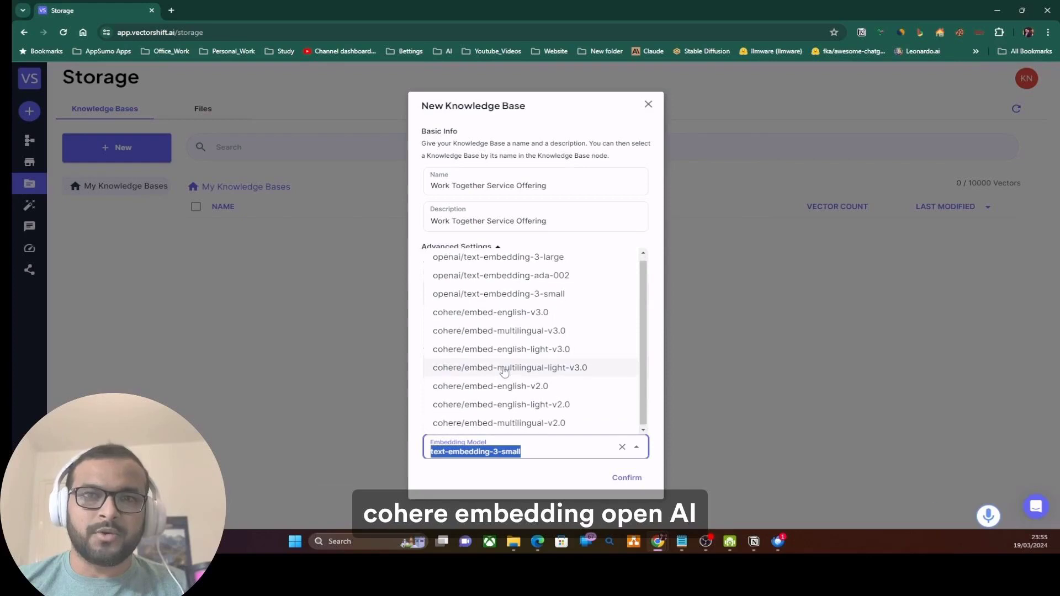
- Create the Work Together Service Offering knowledge base and load Grow_Together_Service_Offering_Document.pdf into it as a File document
{"action": "left_click", "coordinate": [412, 308]}
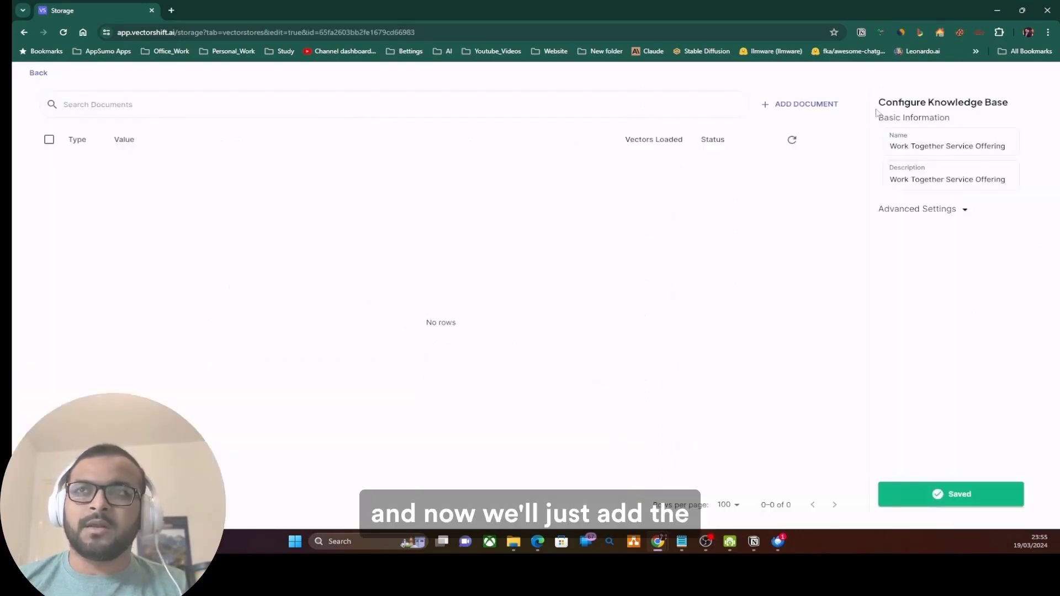
{"action": "left_click", "coordinate": [821, 114]}
{"action": "left_click", "coordinate": [495, 294]}
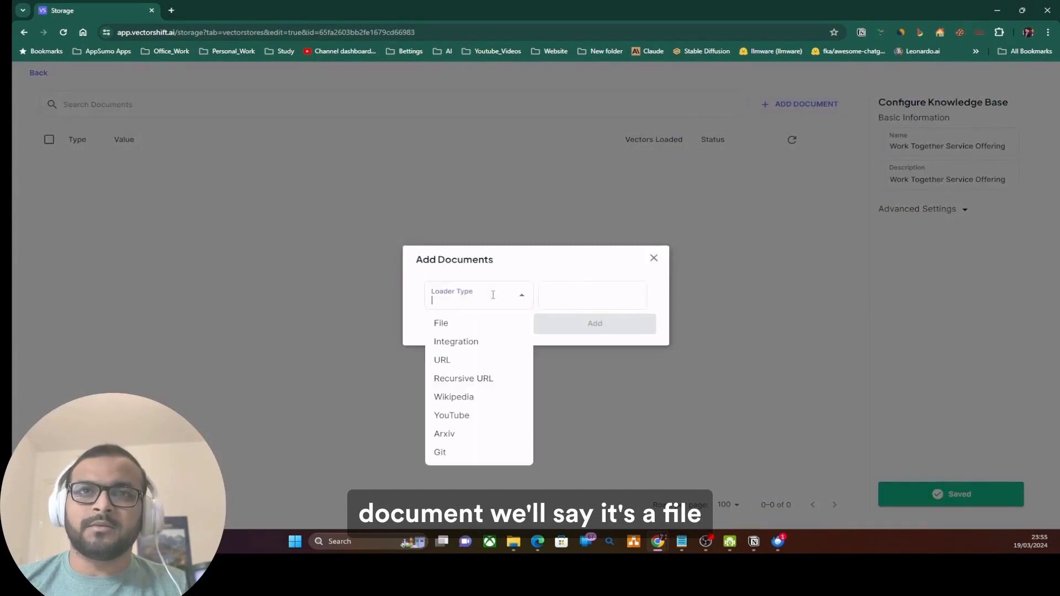
{"action": "left_click", "coordinate": [467, 331]}
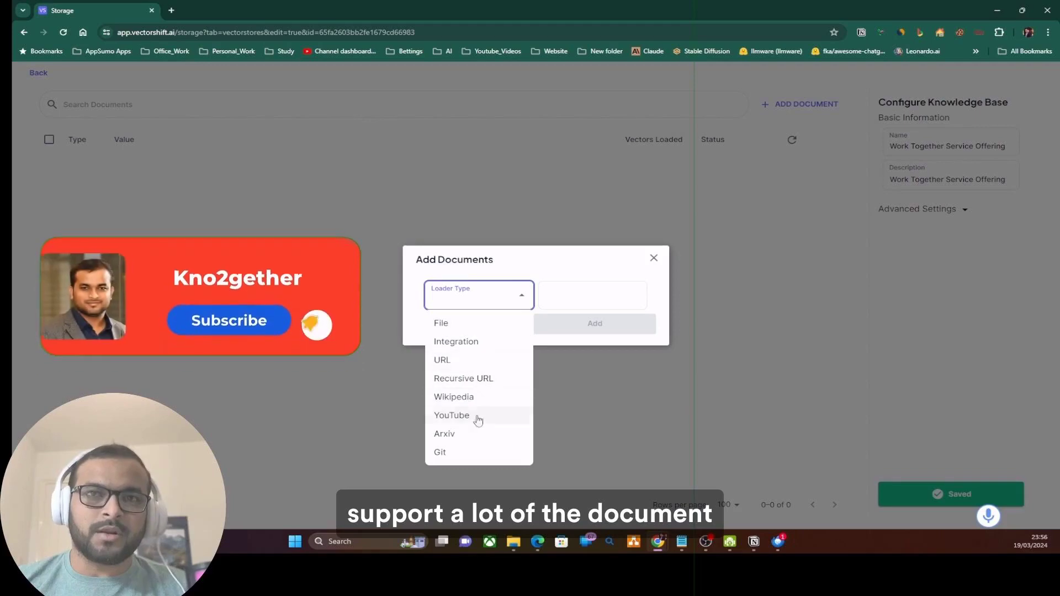
{"action": "left_click", "coordinate": [441, 323]}
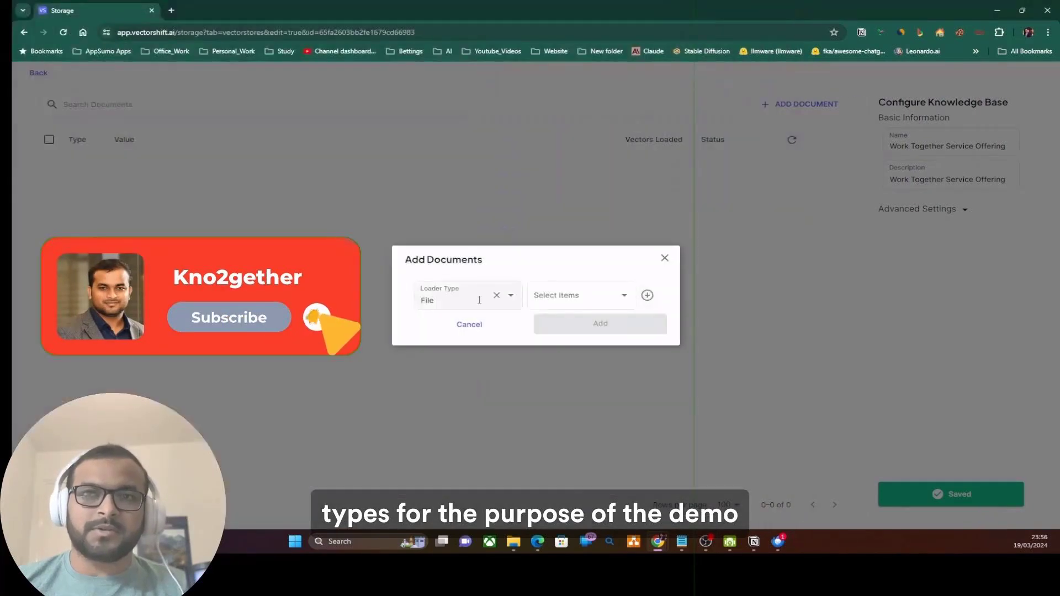
{"action": "left_click", "coordinate": [647, 297]}
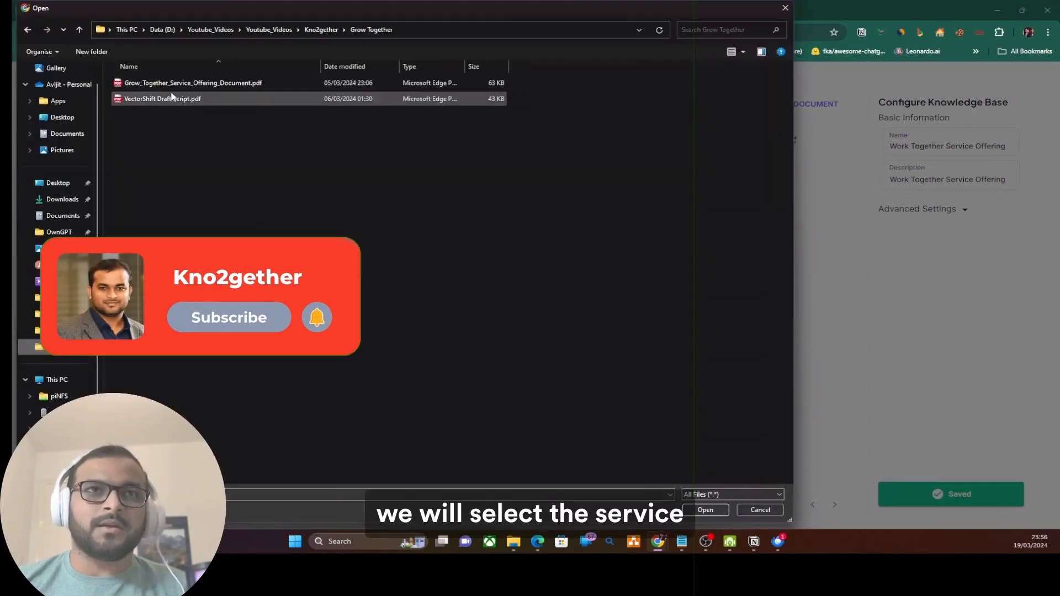
{"action": "double_click", "coordinate": [176, 84]}
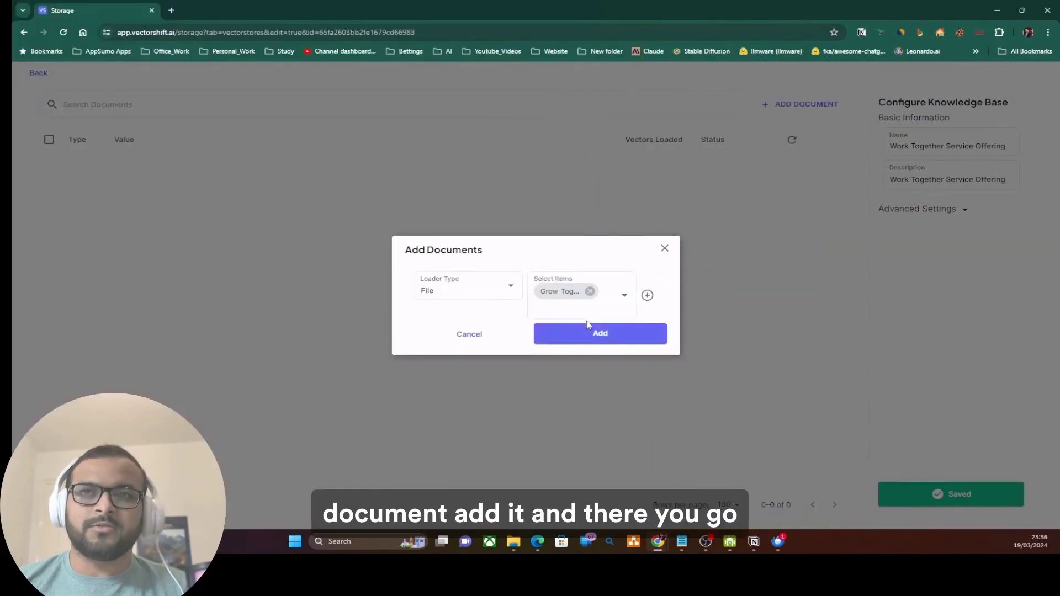
{"action": "left_click", "coordinate": [600, 337]}
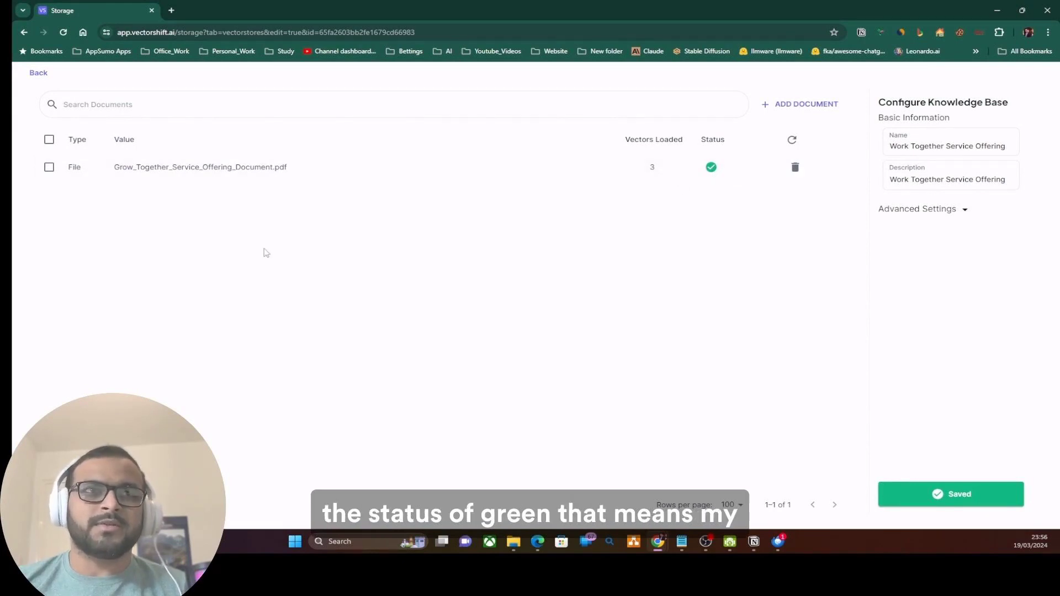
- Leave the knowledge base and create a new blank pipeline from scratch
{"action": "left_click", "coordinate": [44, 73]}
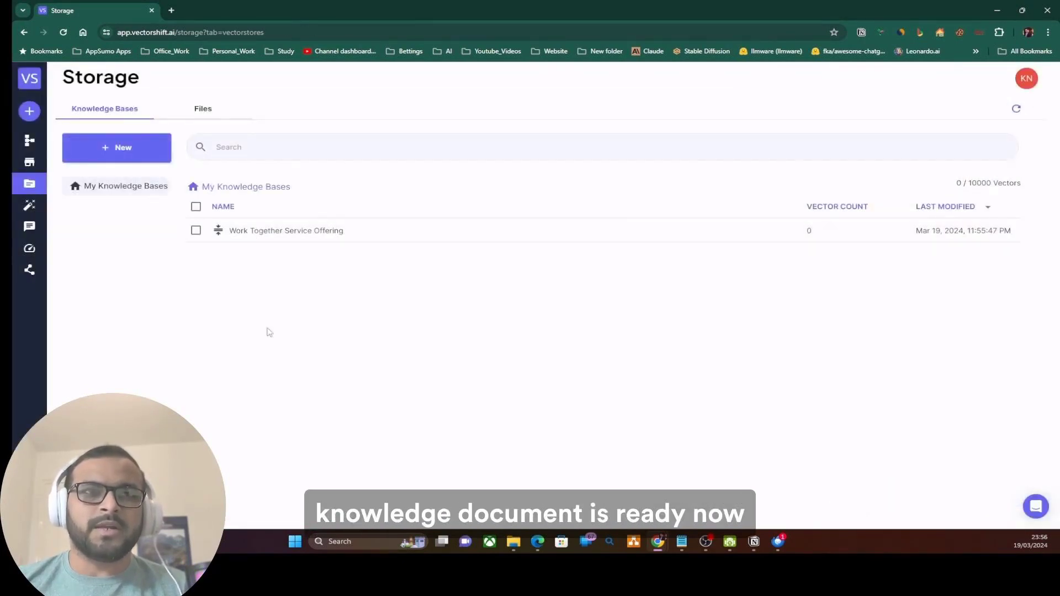
{"action": "left_click", "coordinate": [48, 142]}
{"action": "left_click", "coordinate": [146, 129]}
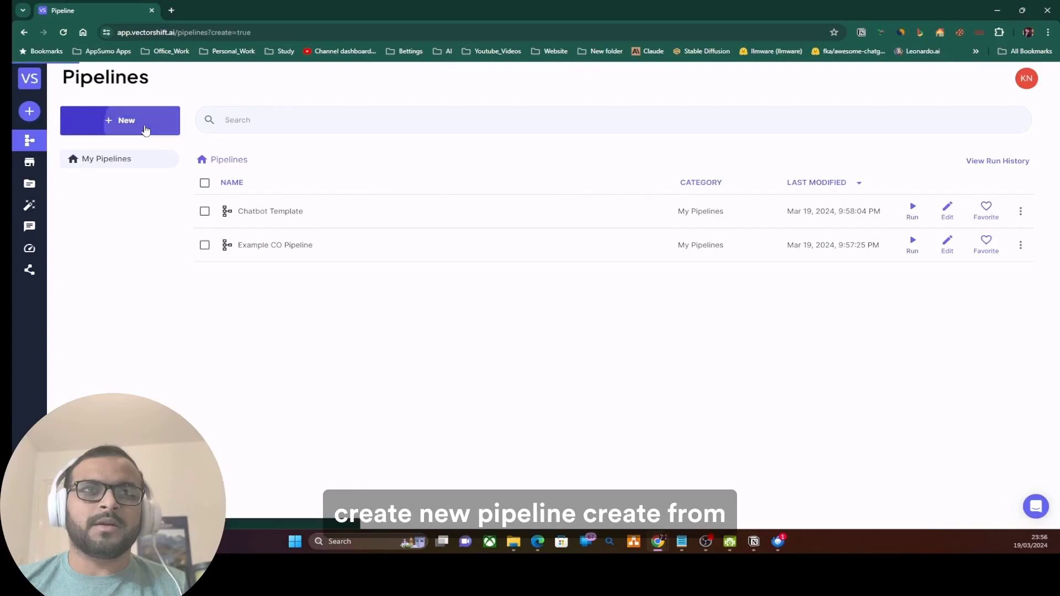
{"action": "left_click", "coordinate": [458, 200]}
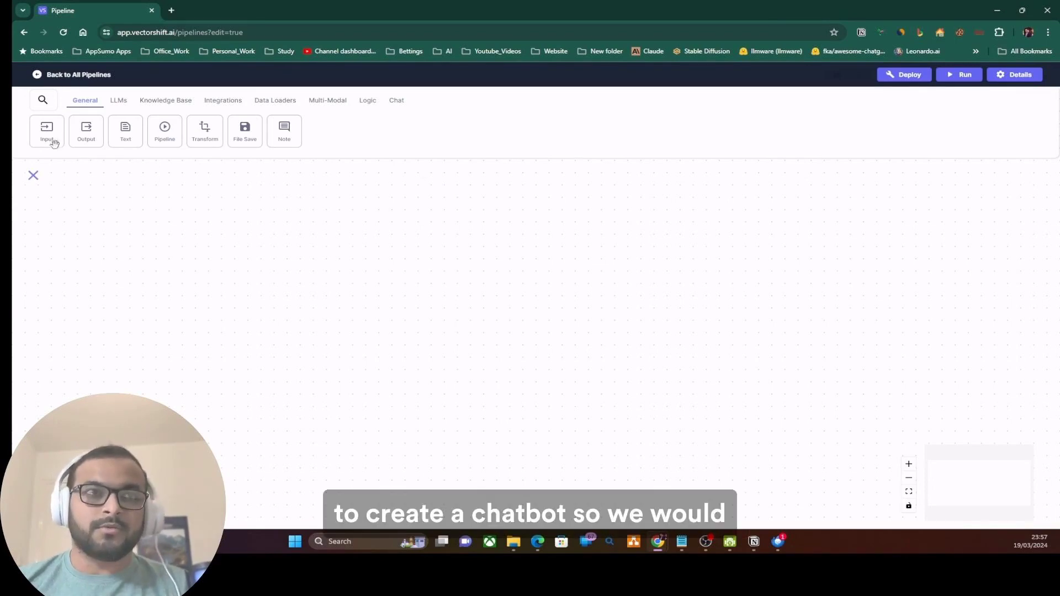
- Add an Input node to the pipeline canvas and set its field name to user_question
{"action": "left_click_drag", "start_coordinate": [54, 144], "coordinate": [306, 235]}
{"action": "left_click", "coordinate": [368, 264]}
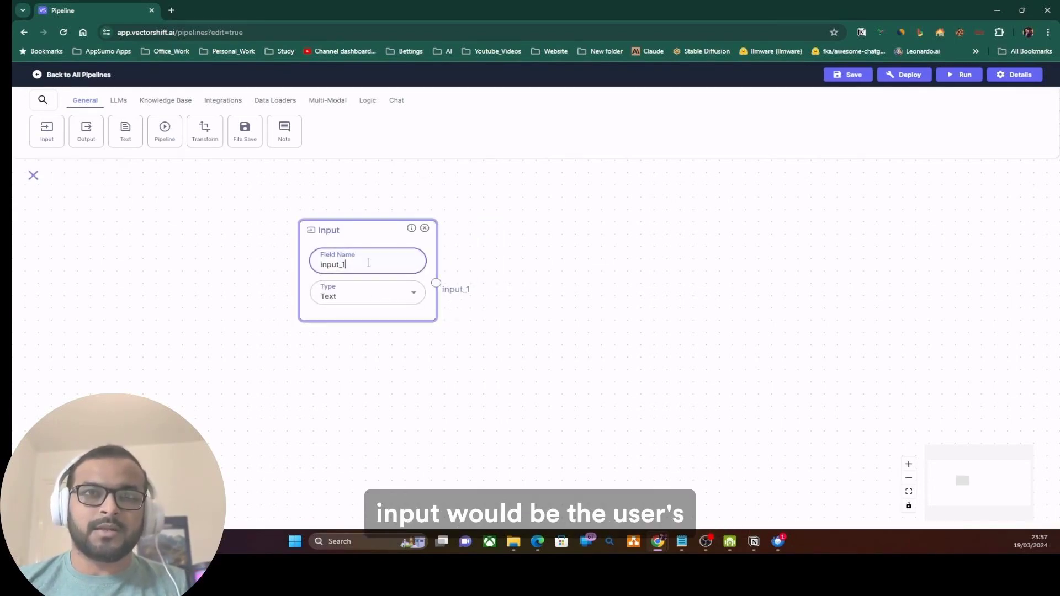
{"action": "left_click_drag", "start_coordinate": [368, 263], "coordinate": [306, 264]}
{"action": "type", "text": "user_quest"}
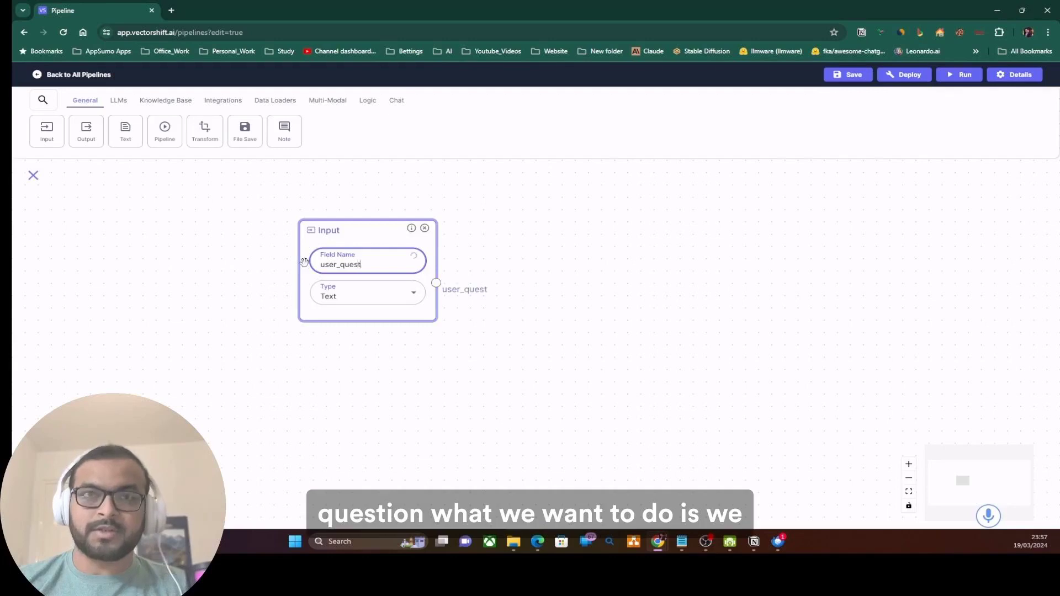
{"action": "type", "text": "ion"}
{"action": "left_click_drag", "start_coordinate": [370, 235], "coordinate": [273, 265]}
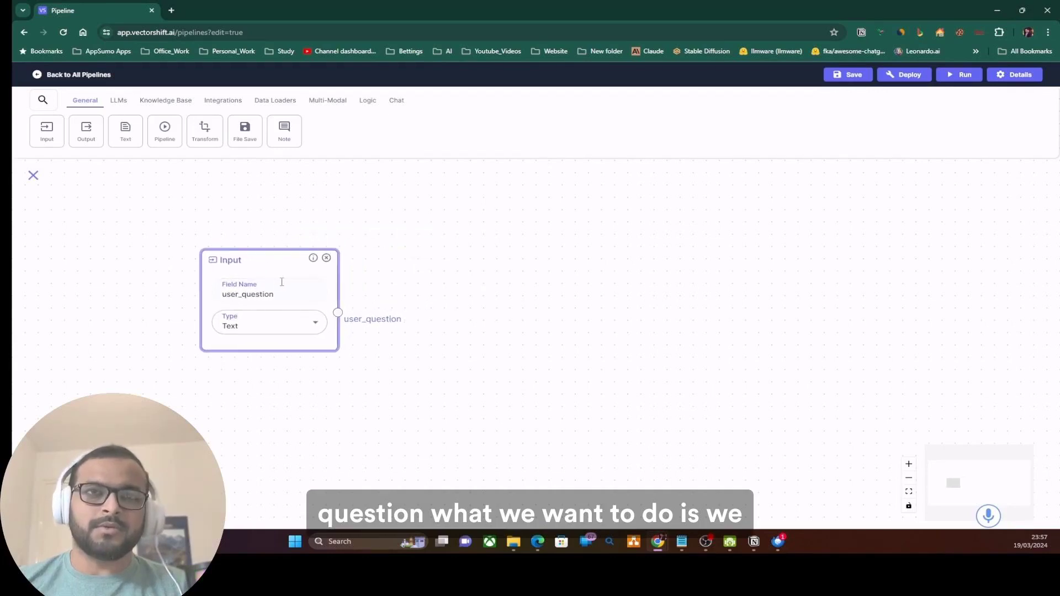
{"action": "scroll", "coordinate": [283, 284], "scroll_direction": "down", "scroll_amount": 1}
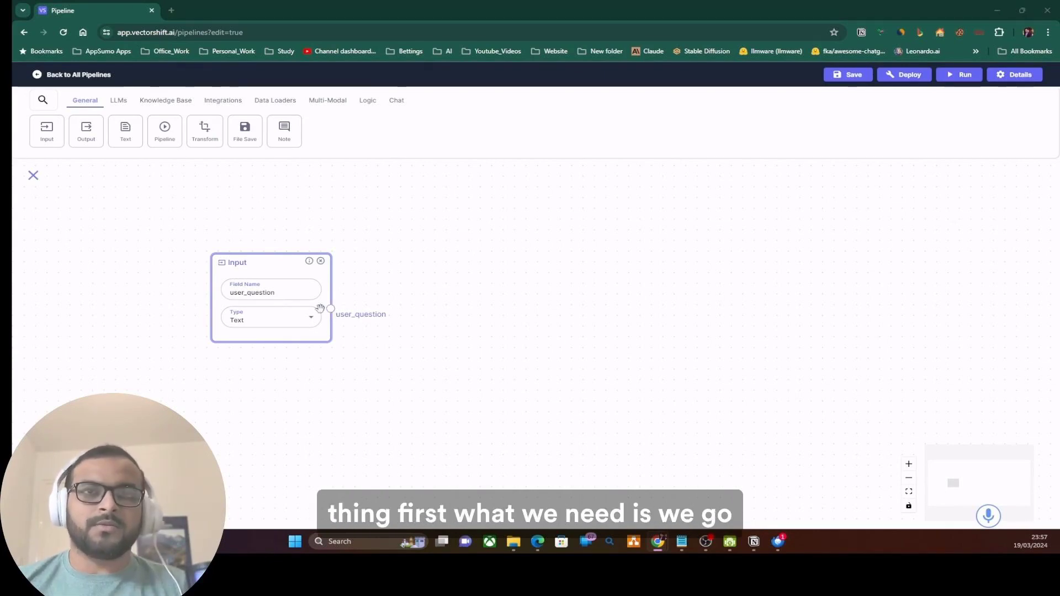
- Add a Knowledge Base Reader node using Work Together Service Offering and connect the user_question output to its query input
{"action": "left_click", "coordinate": [152, 103]}
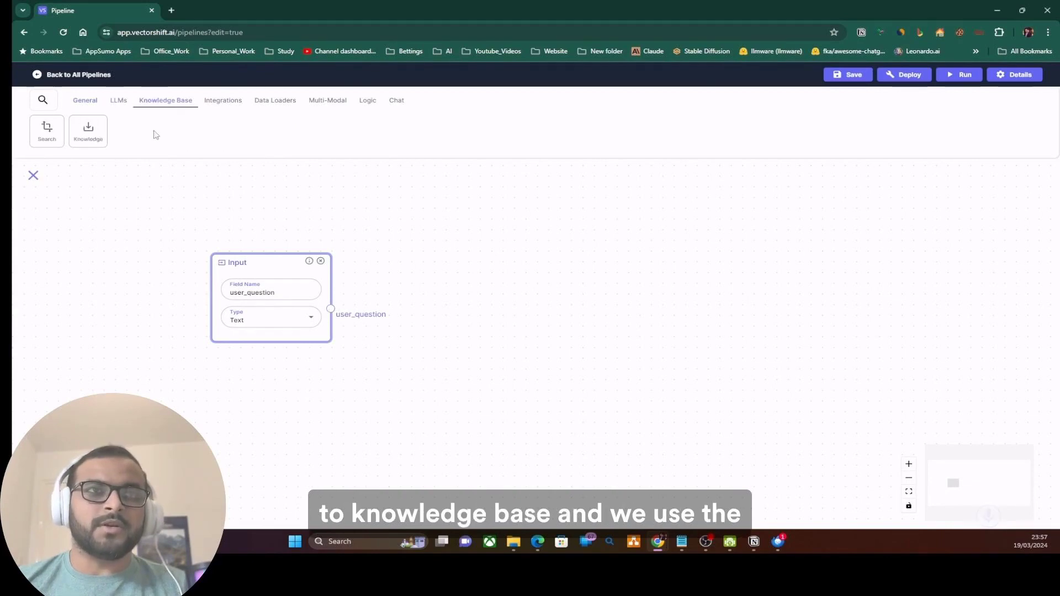
{"action": "left_click", "coordinate": [173, 168]}
{"action": "left_click", "coordinate": [95, 138]}
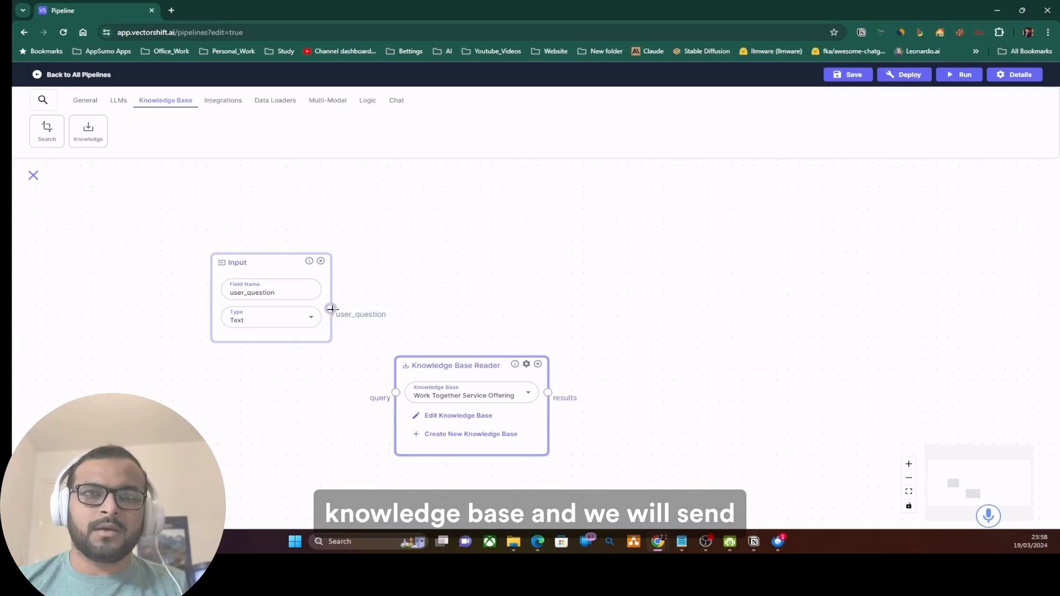
{"action": "left_click_drag", "start_coordinate": [332, 309], "coordinate": [396, 392]}
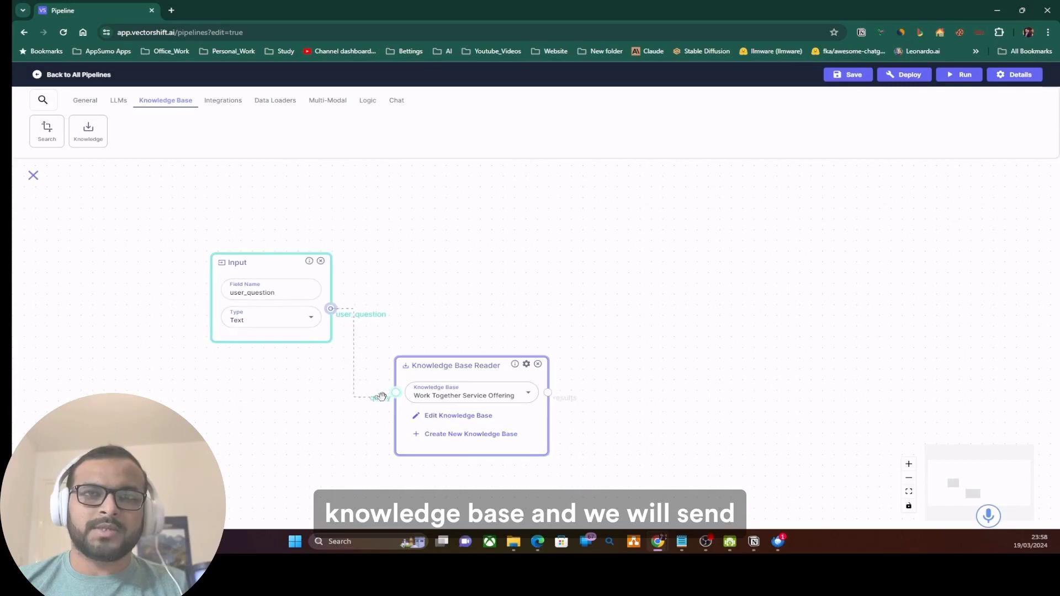
{"action": "left_click_drag", "start_coordinate": [462, 367], "coordinate": [501, 385]}
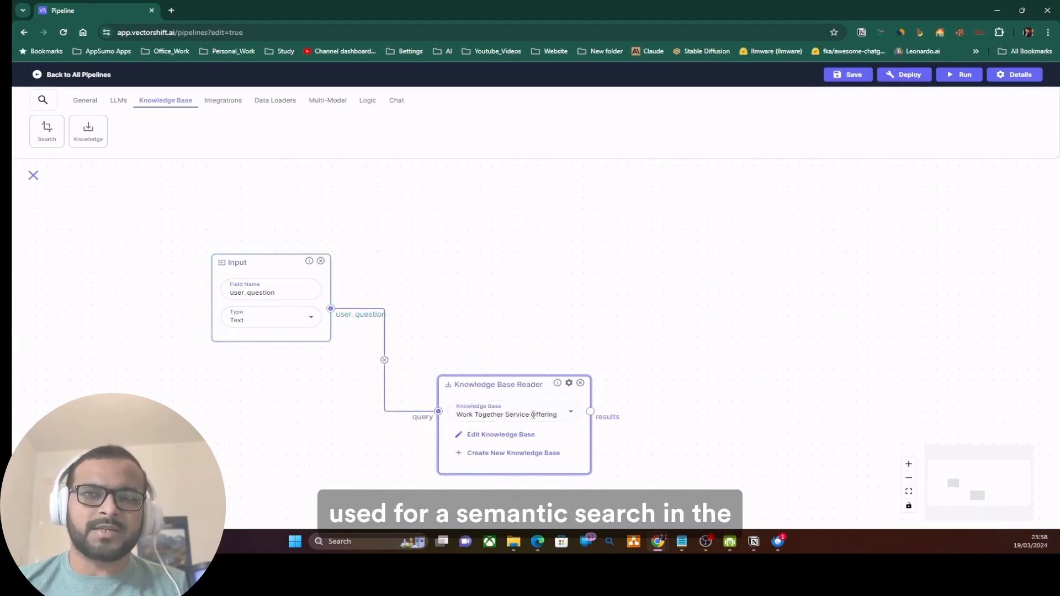
- Add an OpenAI LLM node and place it to the right of the Knowledge Base Reader node
{"action": "left_click", "coordinate": [120, 103]}
{"action": "left_click", "coordinate": [48, 135]}
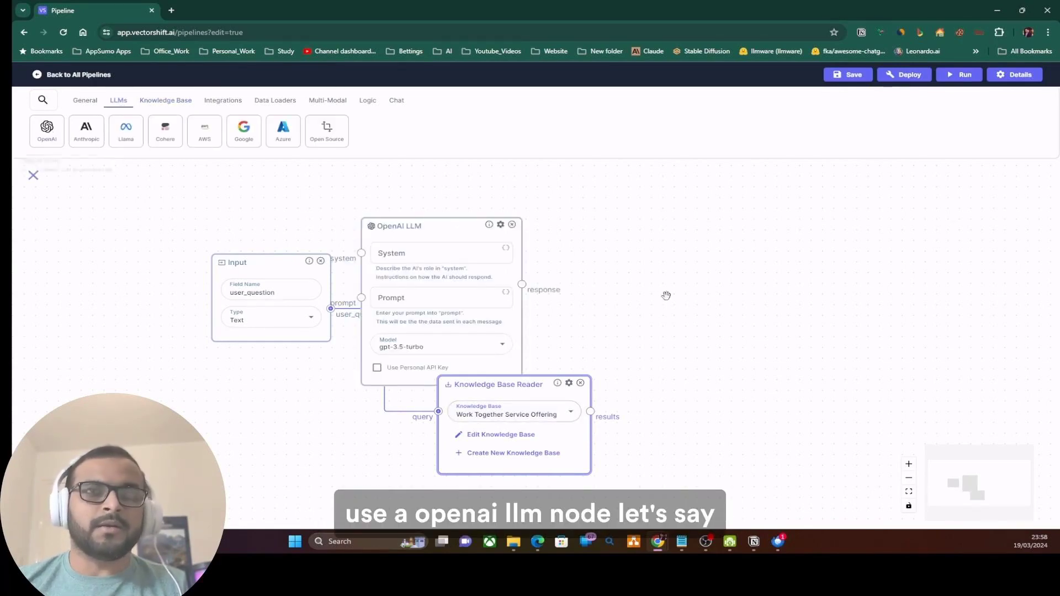
{"action": "left_click_drag", "start_coordinate": [420, 226], "coordinate": [731, 245]}
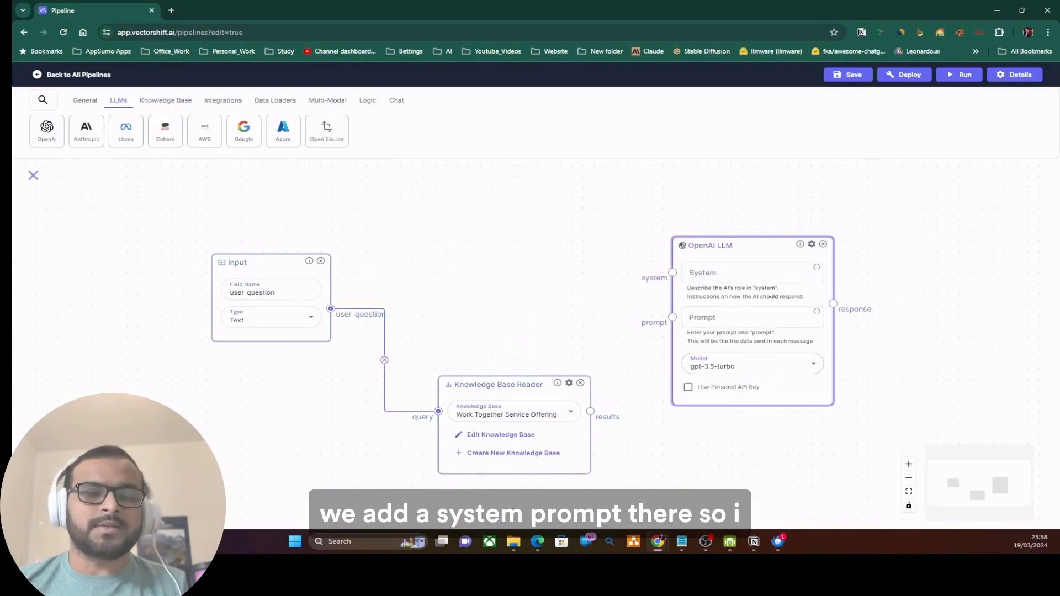
- Paste the prepared Grow Together assistant instructions into the OpenAI LLM node's system prompt and review them
{"action": "left_click", "coordinate": [724, 276]}
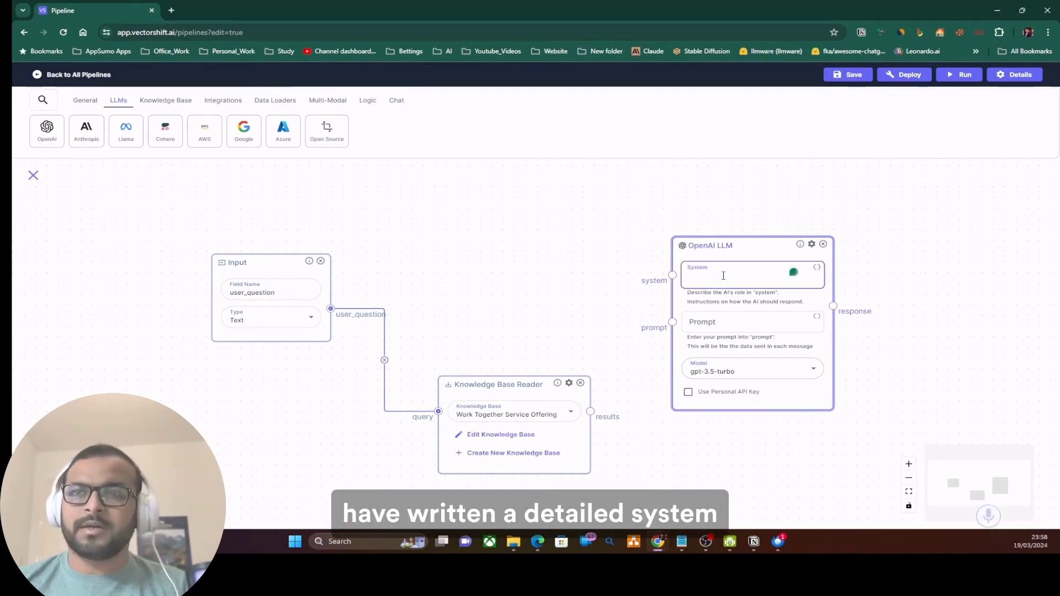
{"action": "key", "text": "ctrl+v"}
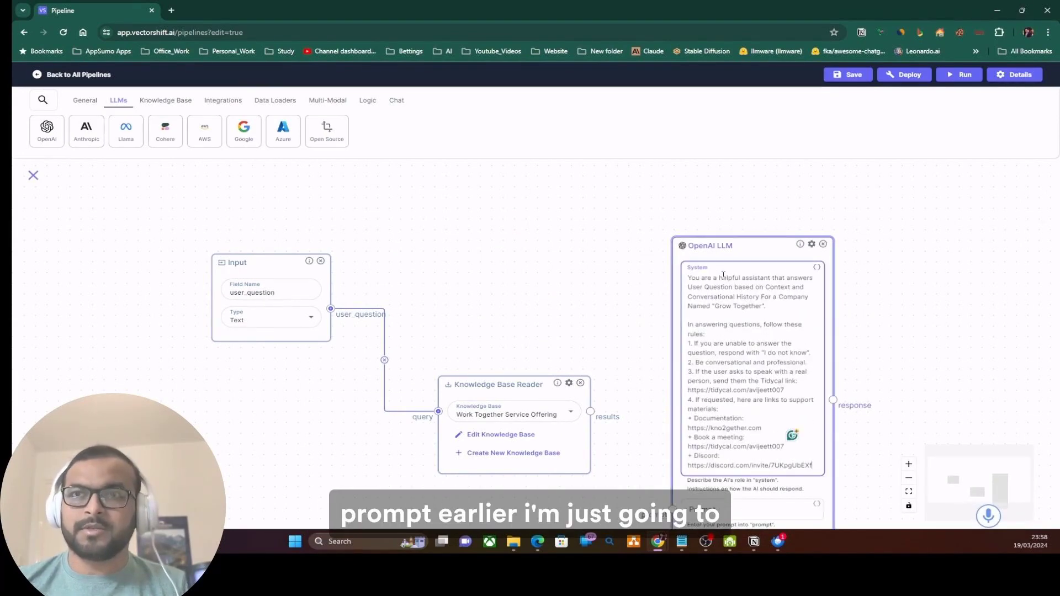
{"action": "scroll", "coordinate": [757, 309], "scroll_direction": "up", "scroll_amount": 3}
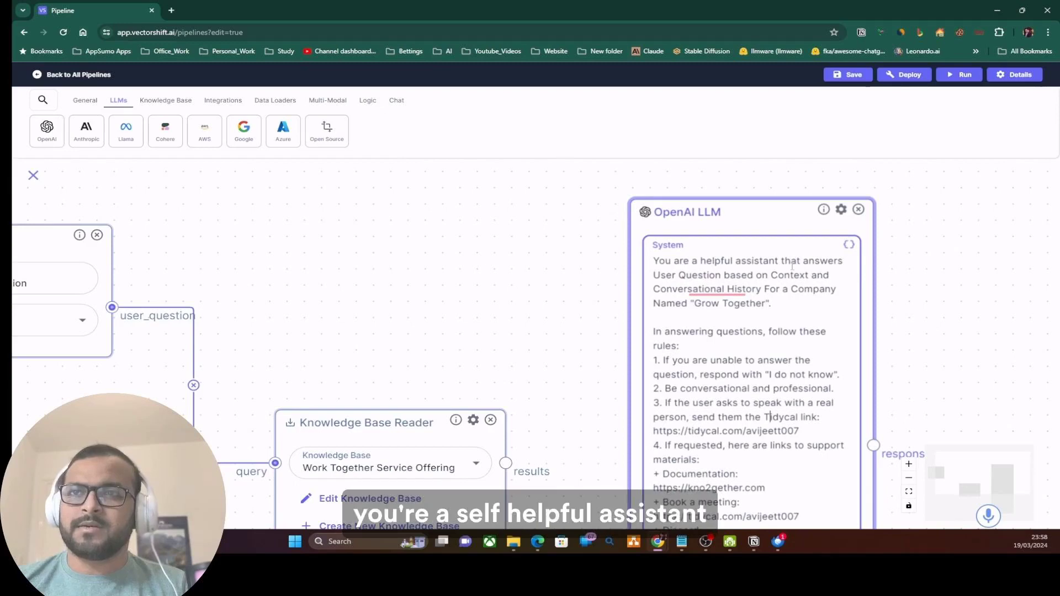
{"action": "scroll", "coordinate": [780, 356], "scroll_direction": "down", "scroll_amount": 1}
{"action": "scroll", "coordinate": [780, 356], "scroll_direction": "up", "scroll_amount": 2}
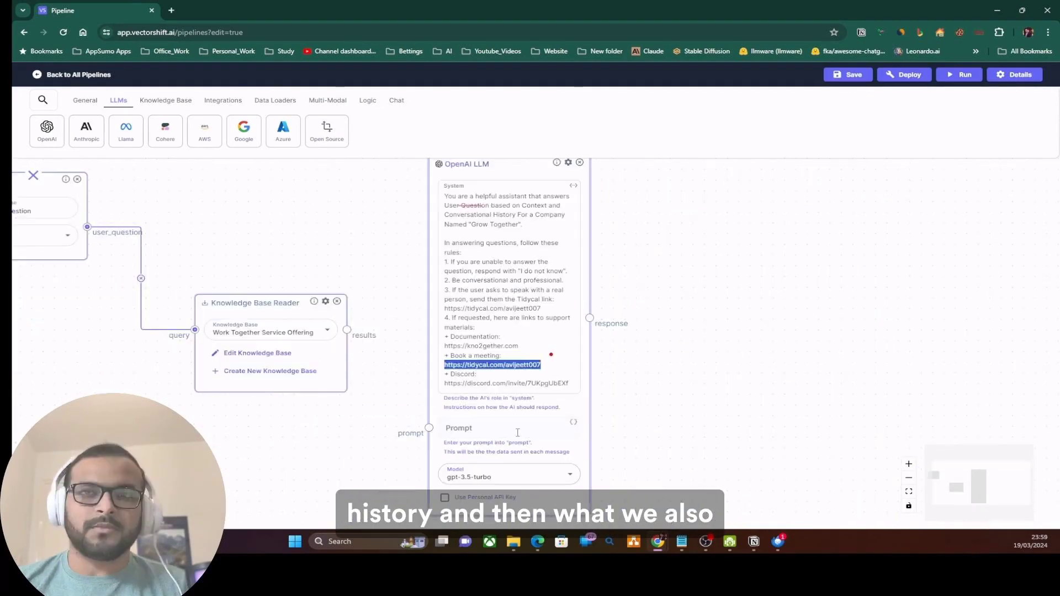
- Add a Chat Memory node above the Knowledge Base Reader node
{"action": "left_click", "coordinate": [498, 433]}
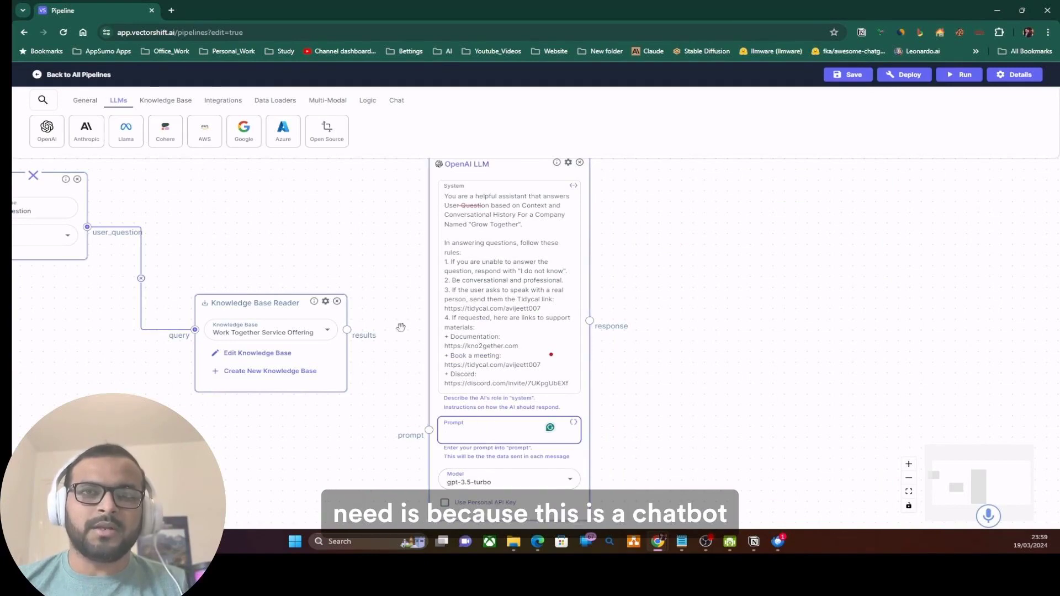
{"action": "scroll", "coordinate": [459, 284], "scroll_direction": "down", "scroll_amount": 2}
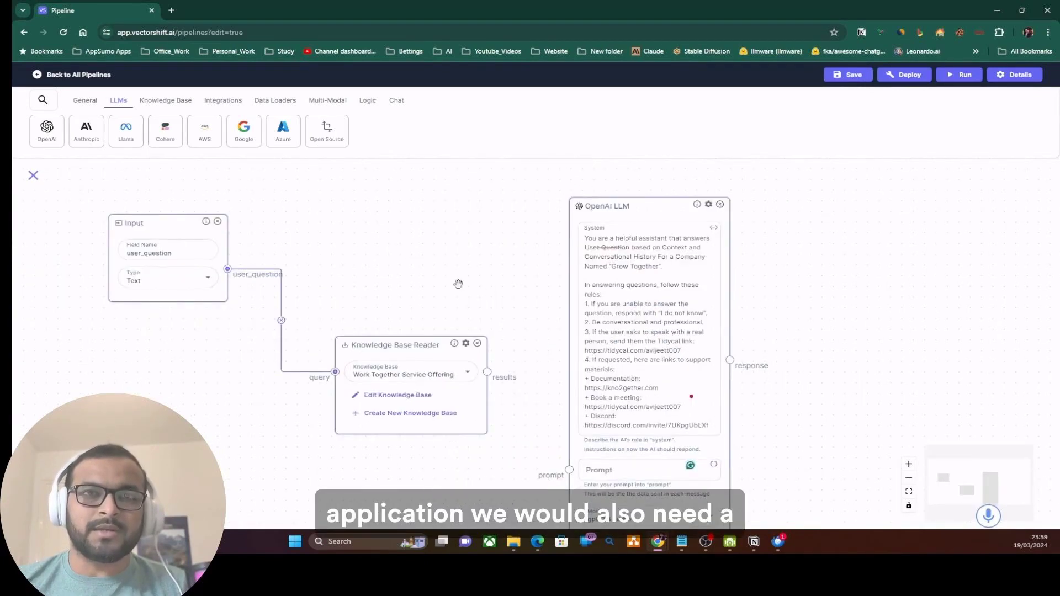
{"action": "left_click_drag", "start_coordinate": [460, 277], "coordinate": [432, 276]}
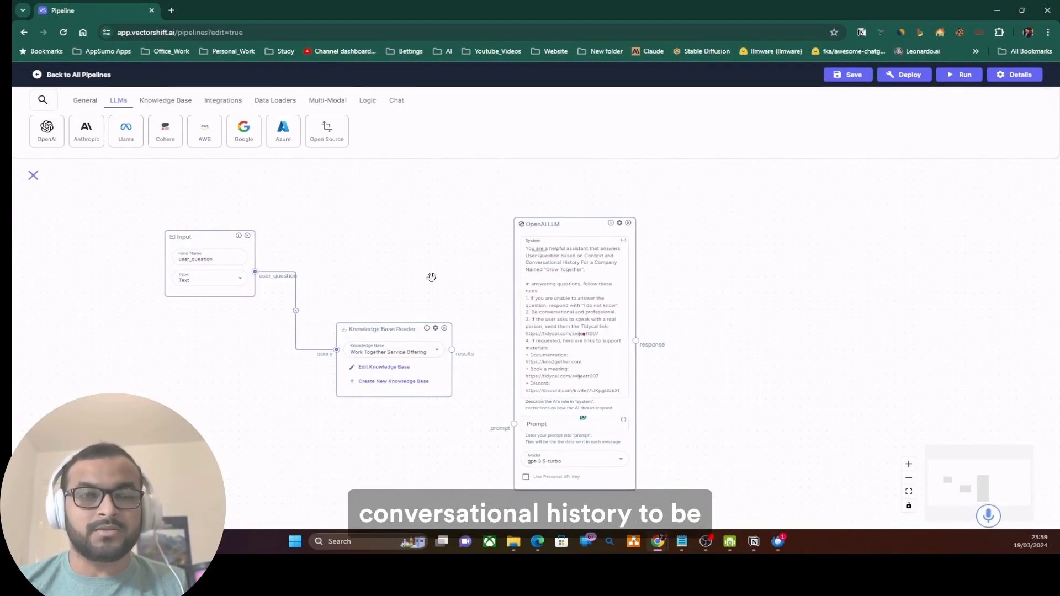
{"action": "left_click", "coordinate": [368, 100]}
{"action": "left_click", "coordinate": [396, 100]}
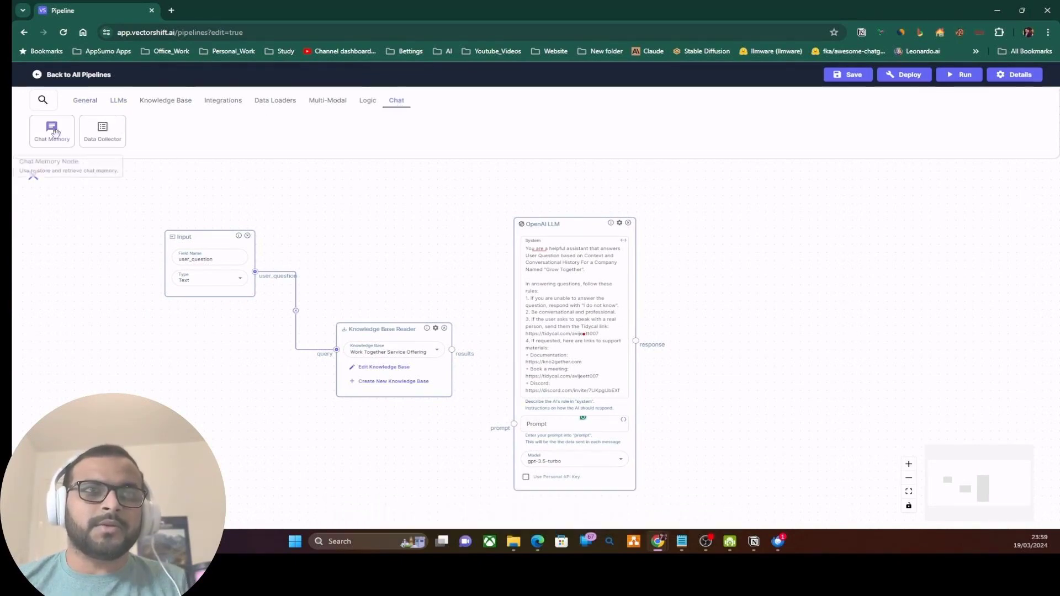
{"action": "left_click_drag", "start_coordinate": [54, 132], "coordinate": [362, 219]}
- Enter the heading Conversational History in the OpenAI LLM node's prompt and insert a variable named ConversationHistory below it
{"action": "scroll", "coordinate": [589, 283], "scroll_direction": "up", "scroll_amount": 2}
{"action": "left_click", "coordinate": [509, 454]}
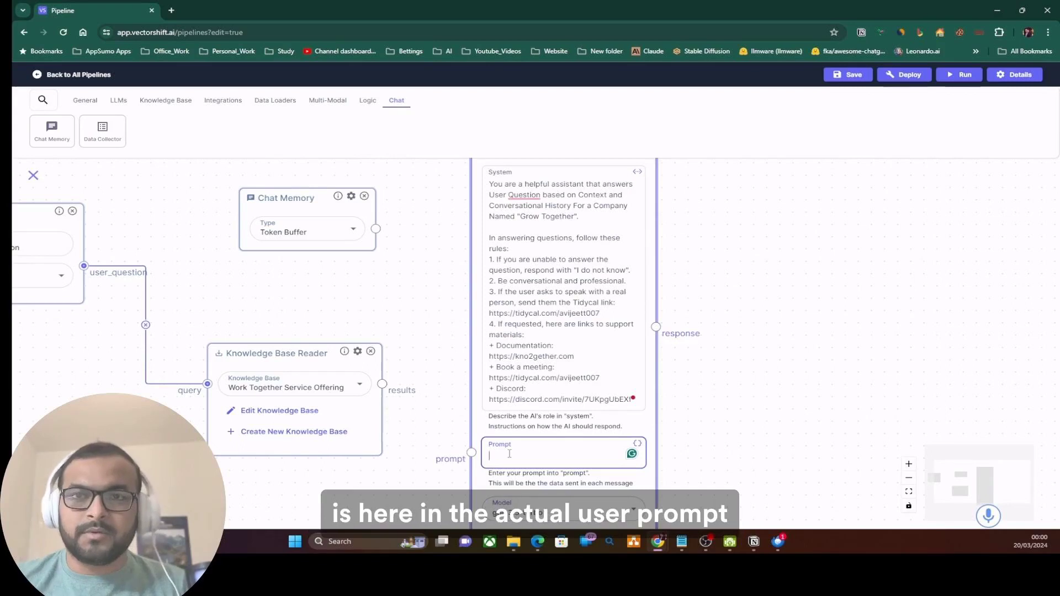
{"action": "type", "text": "Conversational History"}
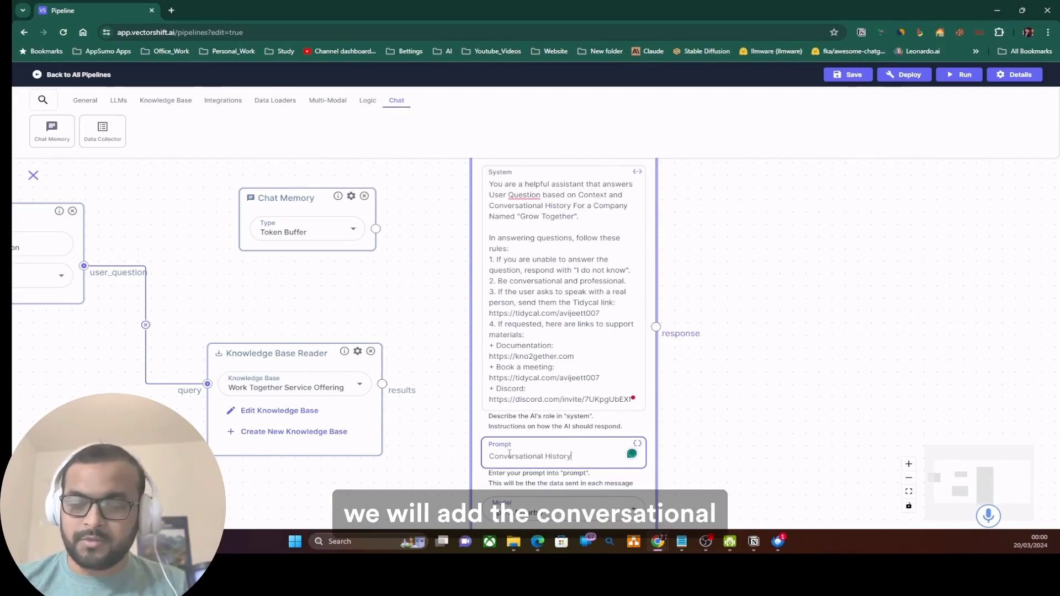
{"action": "key", "text": "Return"}
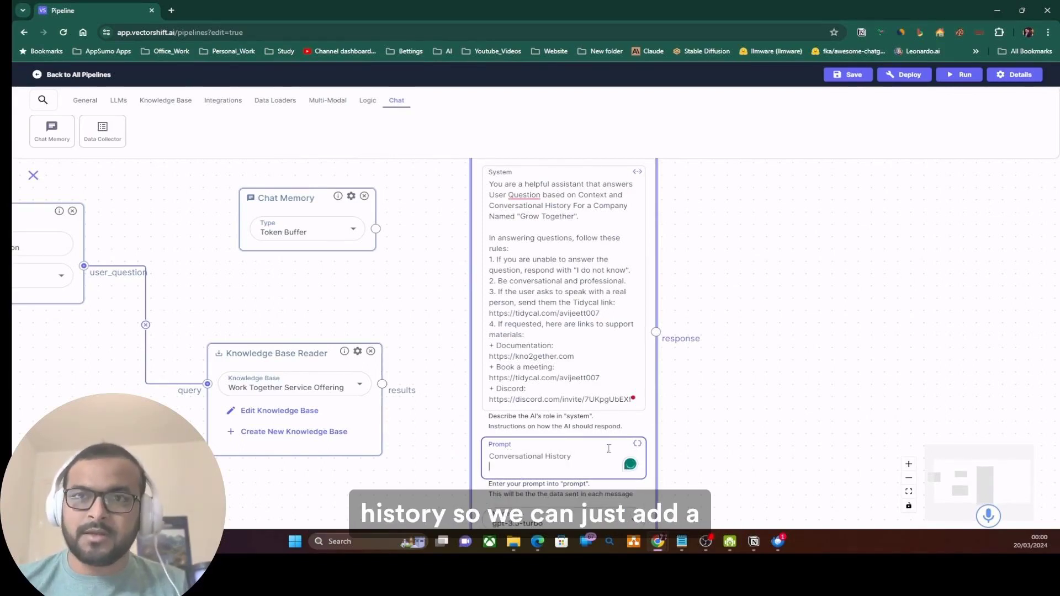
{"action": "left_click", "coordinate": [637, 444]}
{"action": "double_click", "coordinate": [518, 470]}
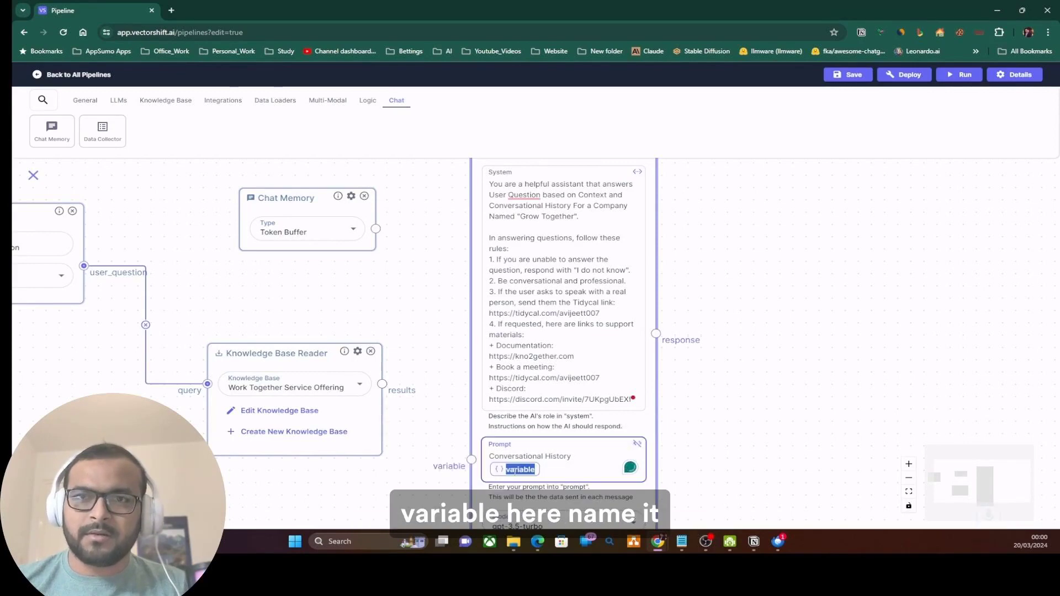
{"action": "type", "text": "Conversa"}
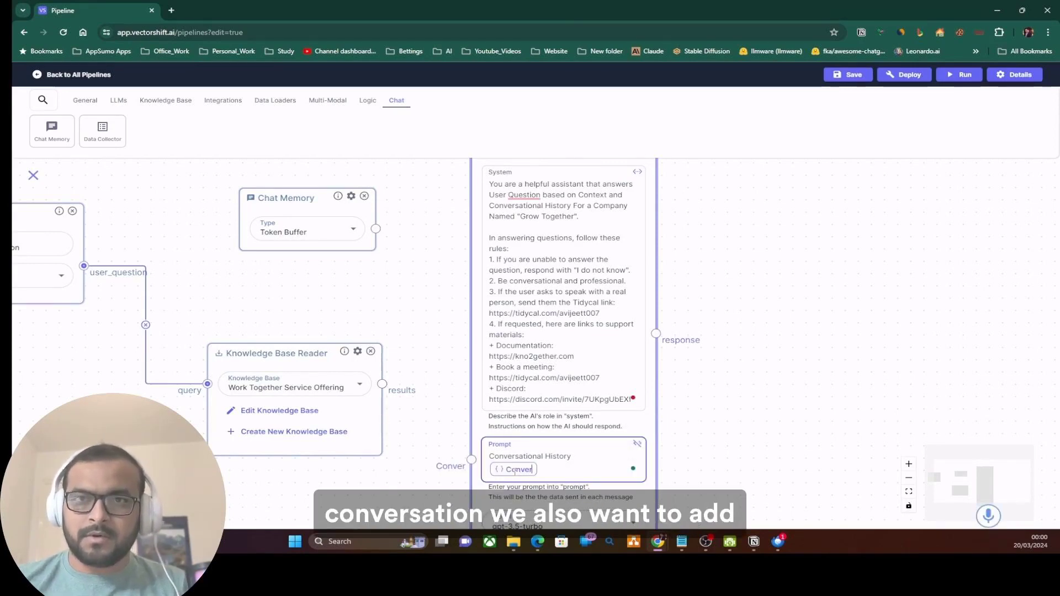
{"action": "type", "text": "tio"}
- Enter the heading User Question in the OpenAI LLM prompt and insert a variable named Question below it
{"action": "type", "text": "u"}
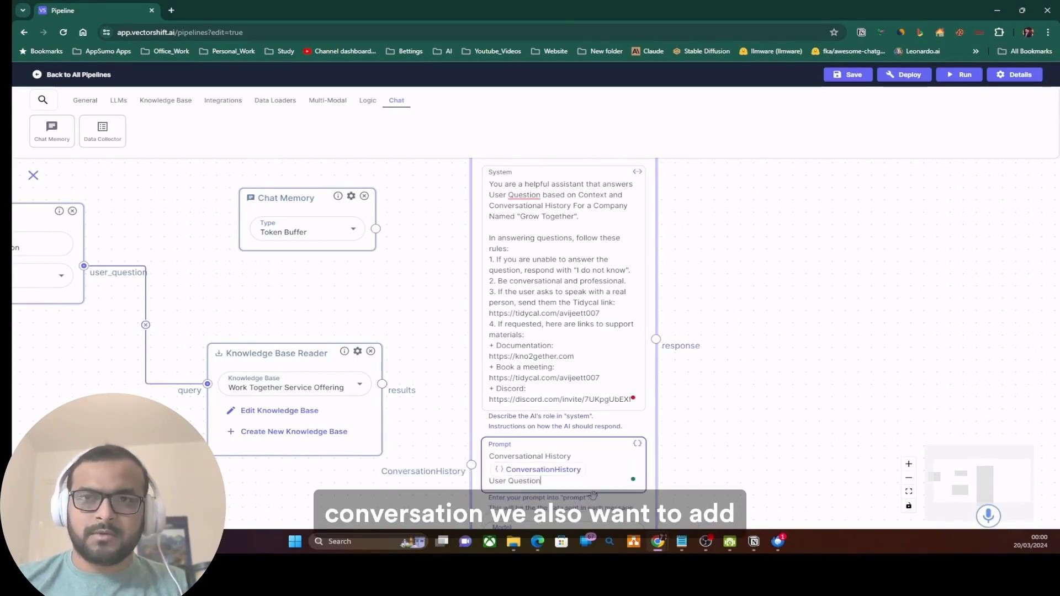
{"action": "type", "text": "estion"}
{"action": "key", "text": "Return"}
{"action": "scroll", "coordinate": [589, 469], "scroll_direction": "down", "scroll_amount": 3}
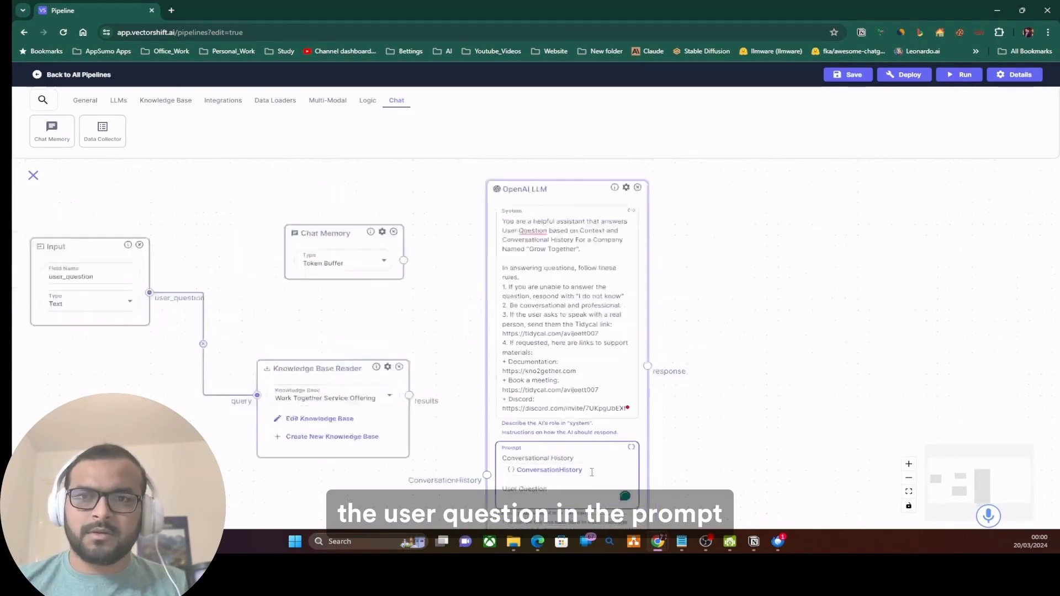
{"action": "left_click", "coordinate": [627, 450]}
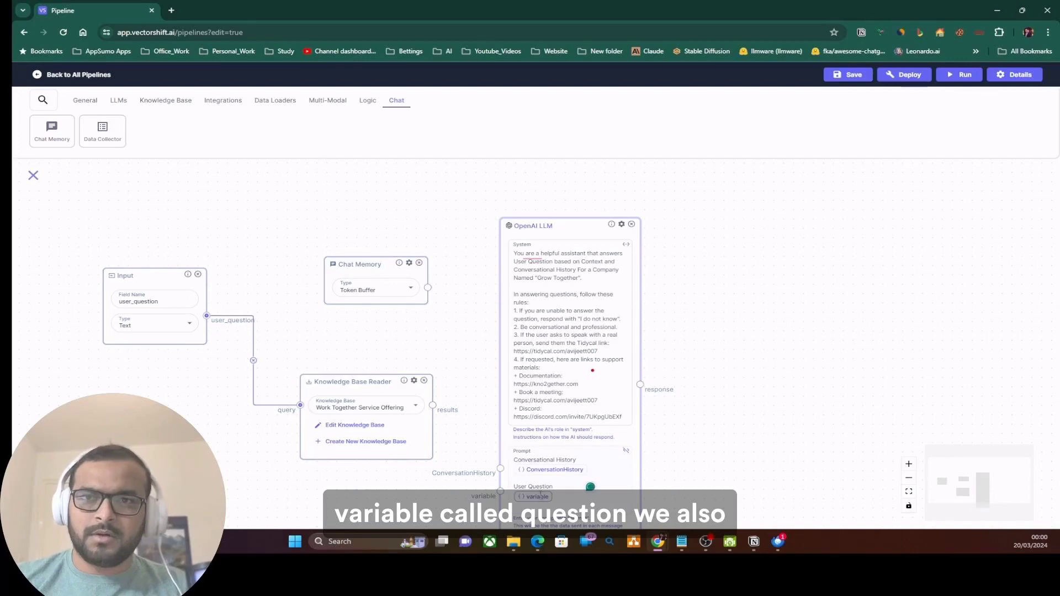
{"action": "double_click", "coordinate": [541, 496]}
{"action": "type", "text": "Question"}
{"action": "key", "text": "Return"}
{"action": "key", "text": "Return"}
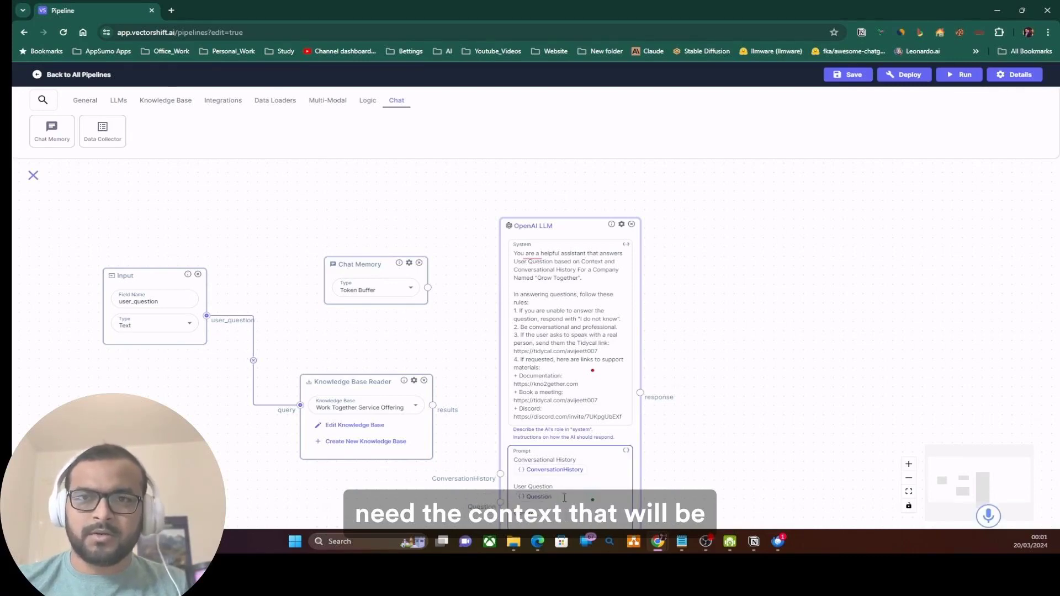
- Enter the heading Context below the Question variable in the prompt and insert a variable named Context under it
{"action": "type", "text": "Context"}
{"action": "key", "text": "Return"}
{"action": "left_click_drag", "start_coordinate": [803, 476], "coordinate": [796, 277]}
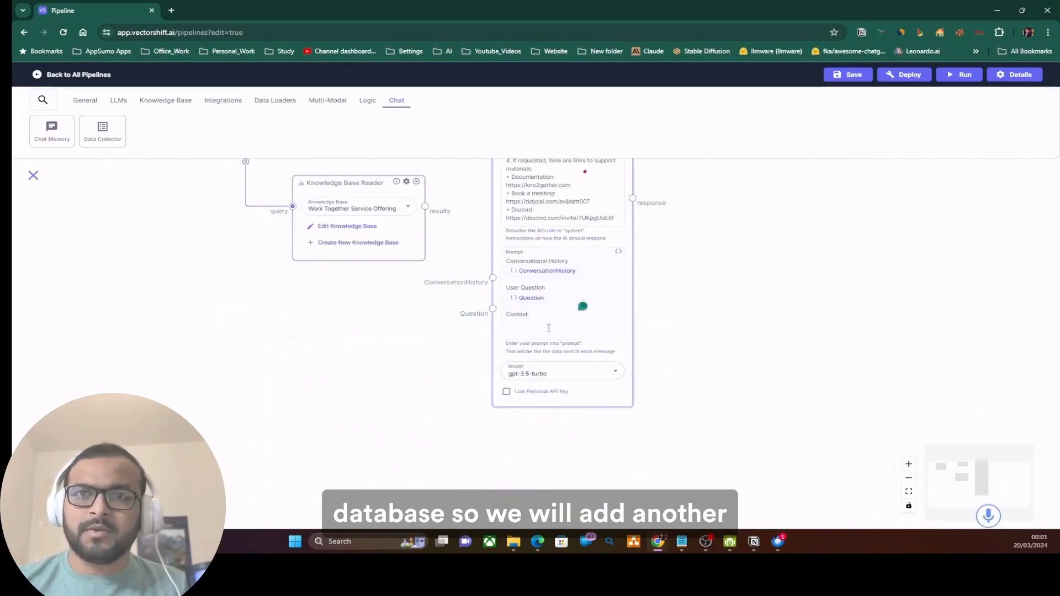
{"action": "left_click", "coordinate": [619, 251]}
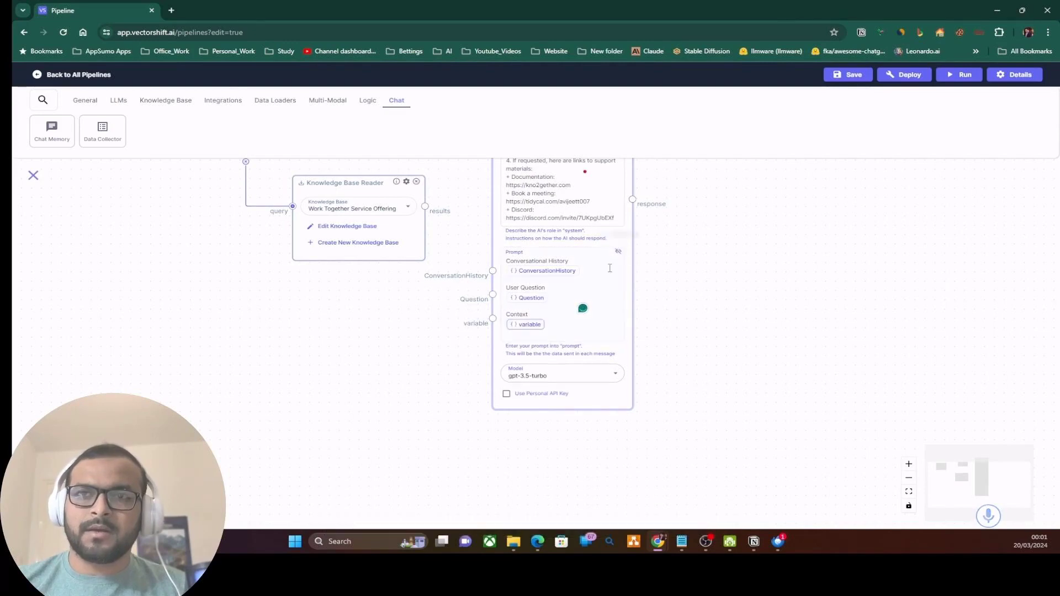
{"action": "double_click", "coordinate": [529, 325]}
{"action": "type", "text": "Co"}
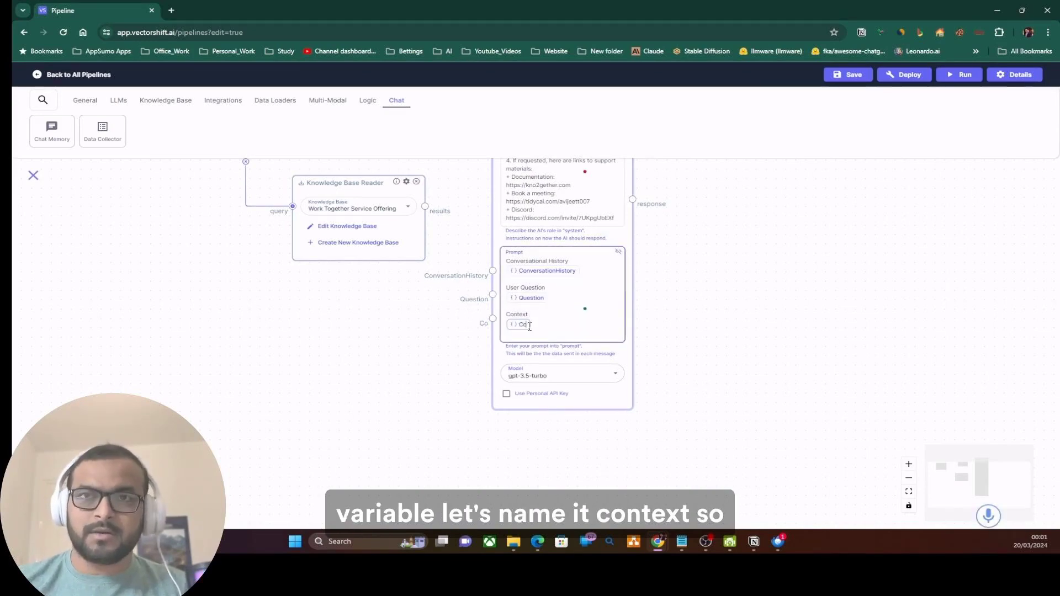
{"action": "type", "text": "nt"}
{"action": "type", "text": "ext"}
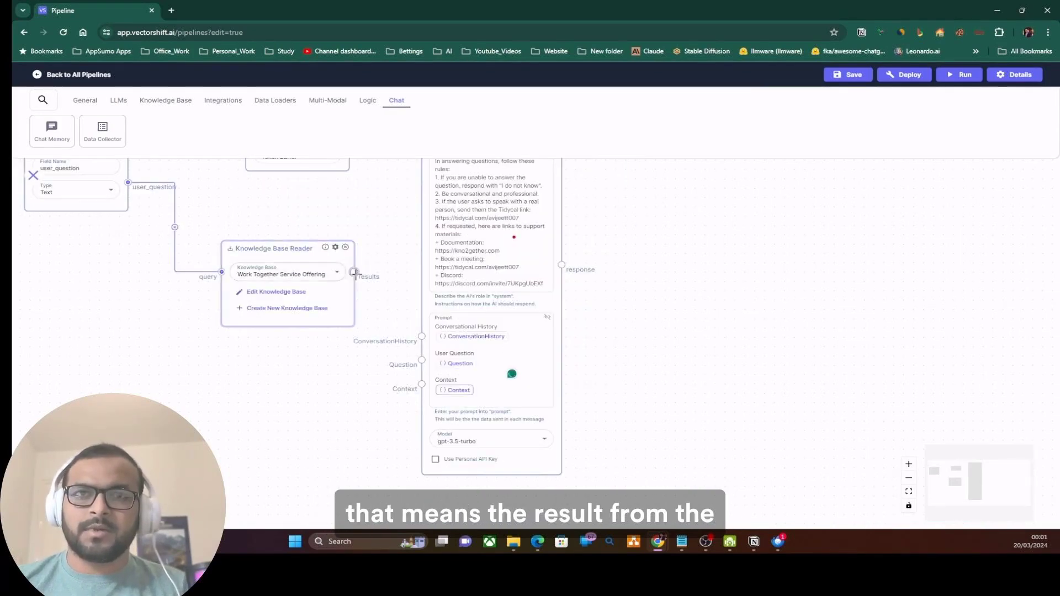
- Connect the Knowledge Base Reader results, user_question and Chat Memory outputs to the OpenAI LLM's Context, Question and ConversationHistory inputs respectively
{"action": "left_click_drag", "start_coordinate": [354, 273], "coordinate": [418, 387]}
{"action": "mouse_move", "coordinate": [316, 254]}
{"action": "left_mouse_down"}
{"action": "mouse_move", "coordinate": [267, 320]}
{"action": "mouse_move", "coordinate": [257, 361]}
{"action": "left_mouse_up"}
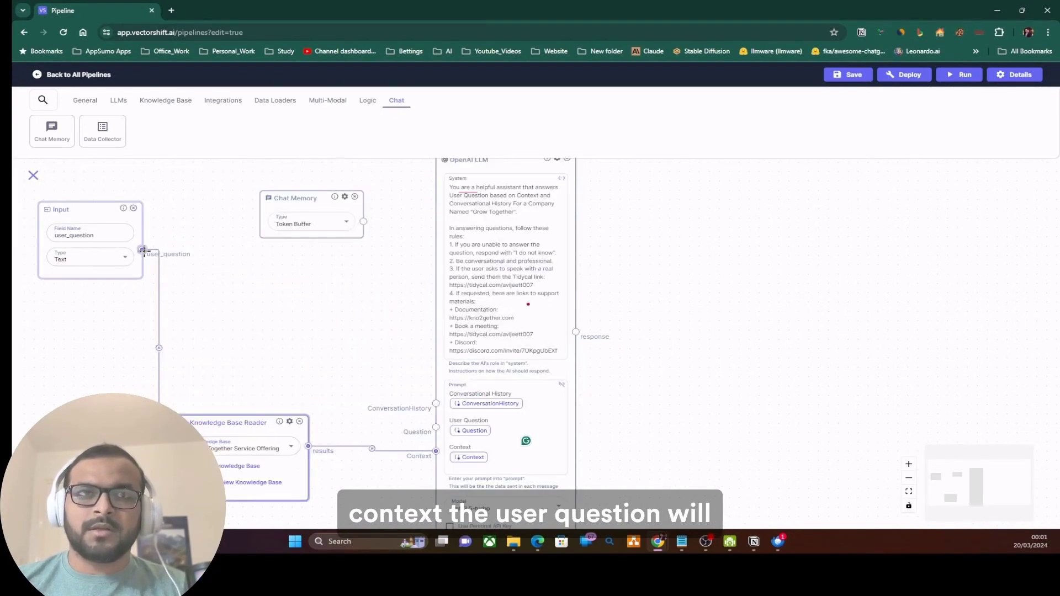
{"action": "left_click_drag", "start_coordinate": [142, 250], "coordinate": [436, 427]}
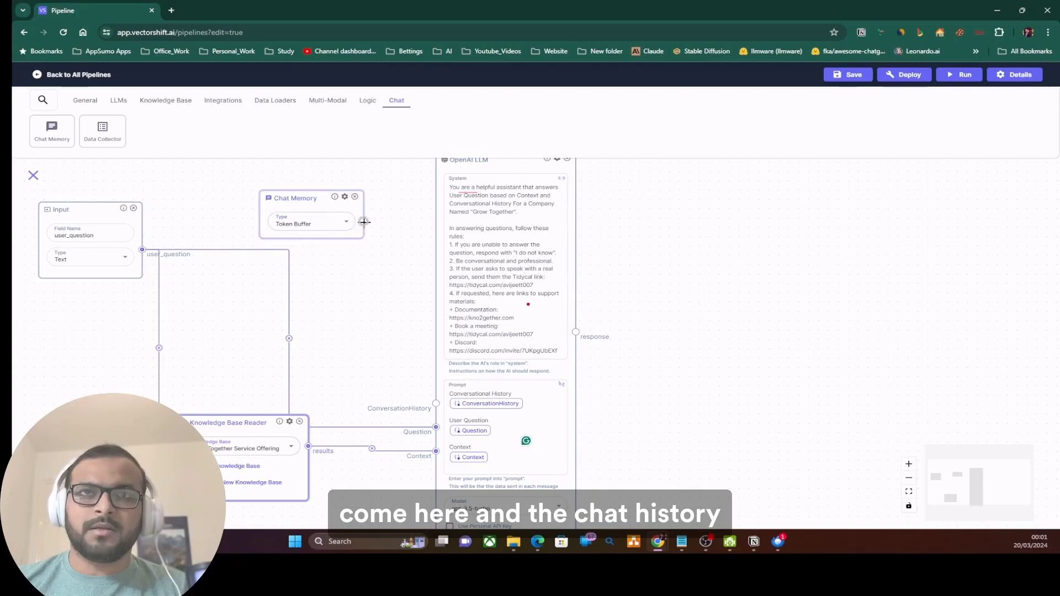
{"action": "left_click_drag", "start_coordinate": [364, 221], "coordinate": [436, 403]}
{"action": "left_click_drag", "start_coordinate": [649, 389], "coordinate": [628, 363]}
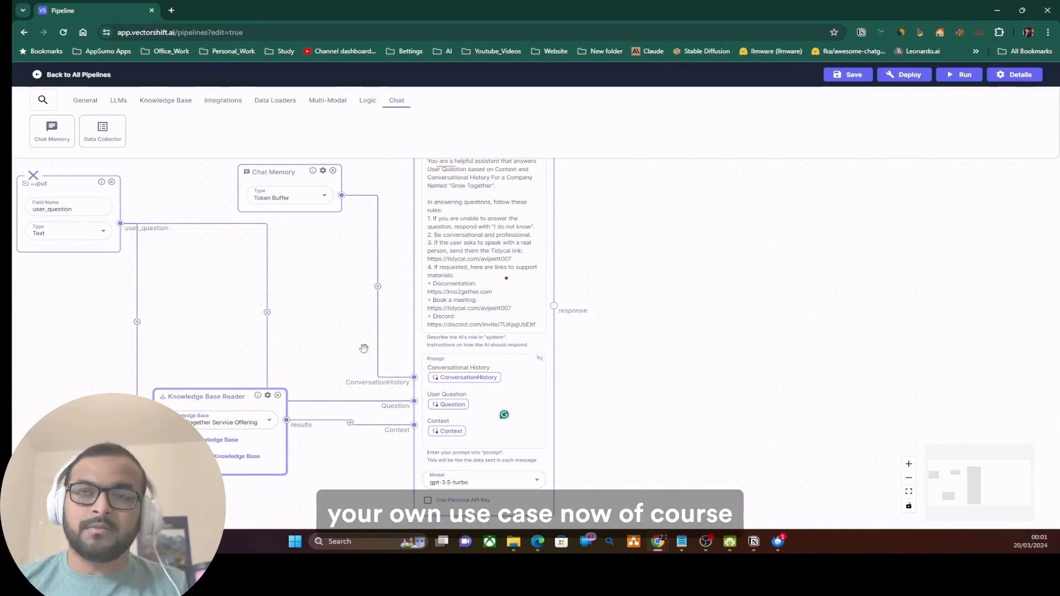
{"action": "scroll", "coordinate": [600, 396], "scroll_direction": "down", "scroll_amount": 2}
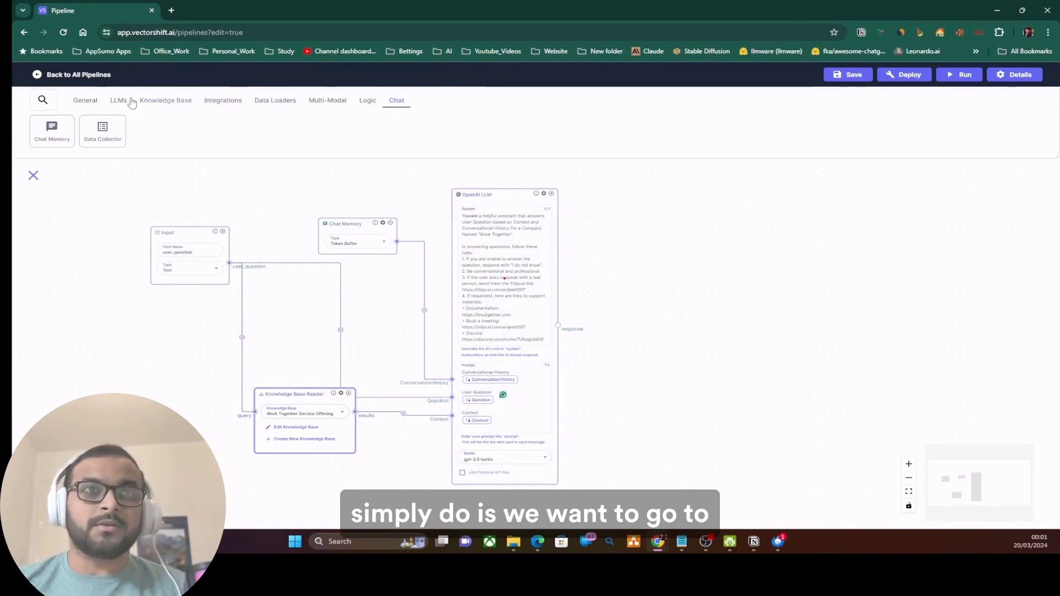
- Add an Output node to the right of the OpenAI LLM node and connect the LLM's response to it
{"action": "left_click", "coordinate": [84, 101]}
{"action": "left_click_drag", "start_coordinate": [86, 133], "coordinate": [507, 255]}
{"action": "left_click_drag", "start_coordinate": [791, 246], "coordinate": [756, 288]}
{"action": "left_click_drag", "start_coordinate": [557, 325], "coordinate": [685, 270]}
{"action": "left_click_drag", "start_coordinate": [612, 193], "coordinate": [707, 218]}
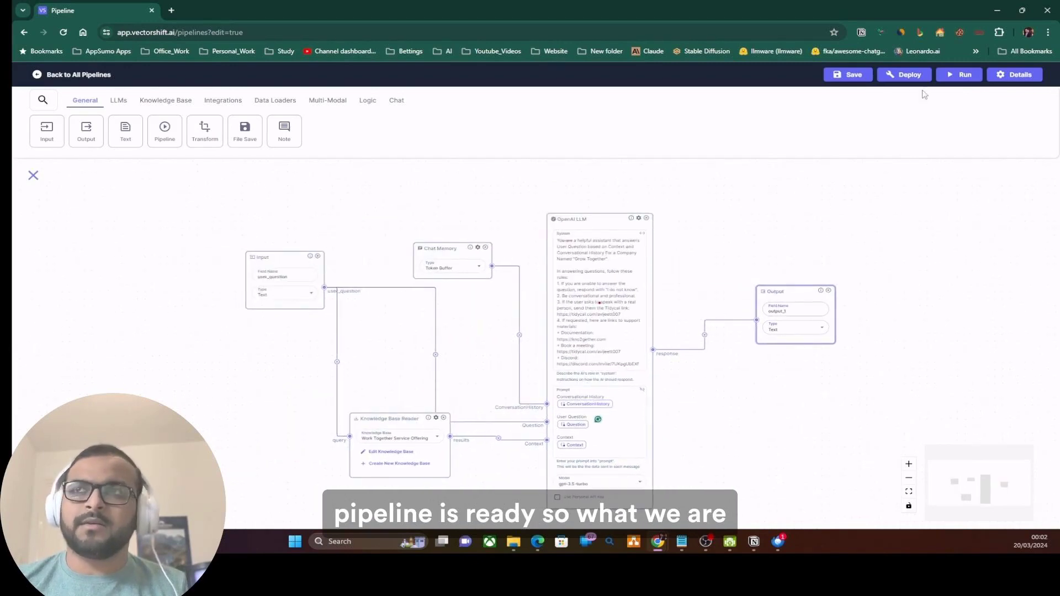
- Move the Knowledge Base Reader slightly lower and save the pipeline with Work Together Customer Chat Pipeline as its name and description
{"action": "left_click_drag", "start_coordinate": [414, 418], "coordinate": [404, 441]}
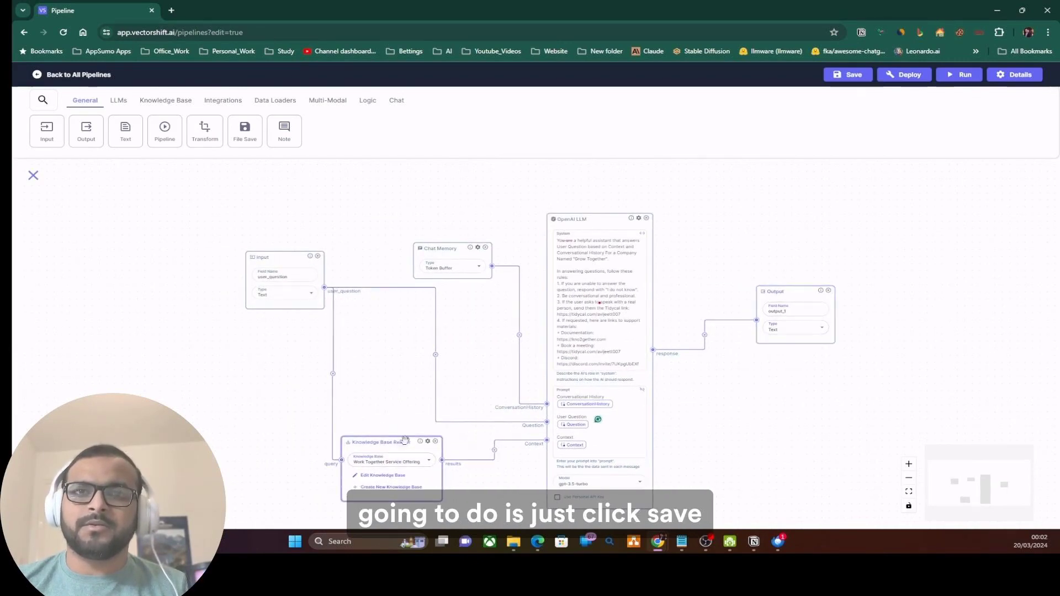
{"action": "left_click", "coordinate": [849, 77]}
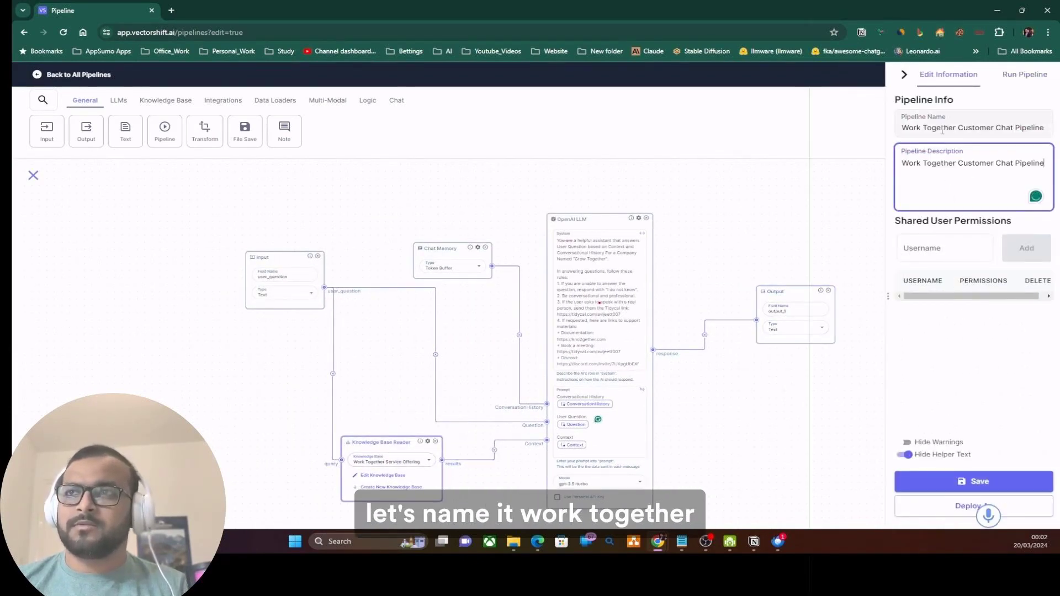
{"action": "left_click_drag", "start_coordinate": [943, 131], "coordinate": [1006, 130]}
{"action": "left_click", "coordinate": [960, 482]}
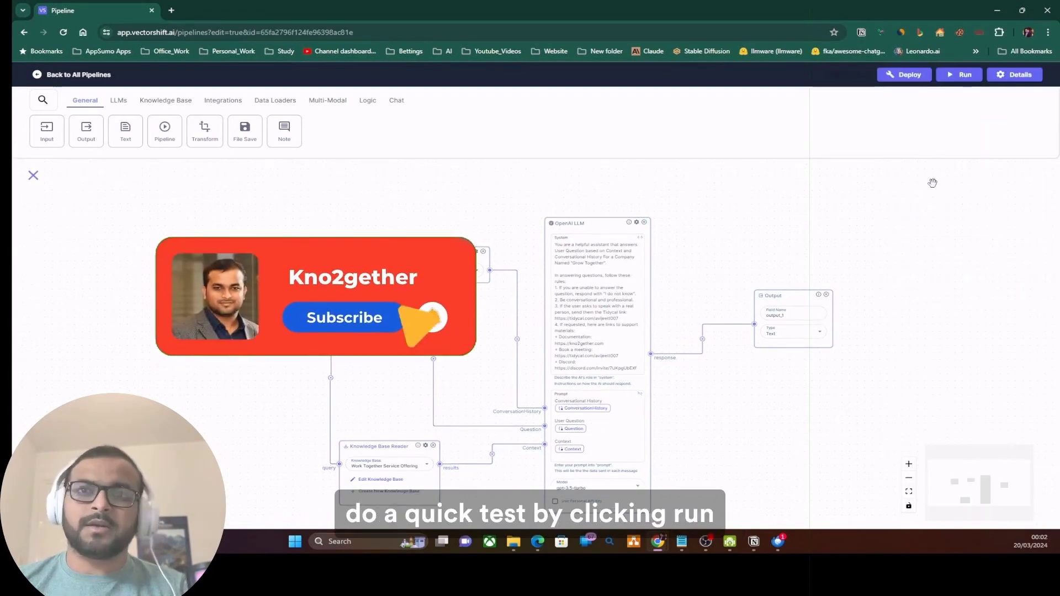
- Test-run the pipeline with "I want 5 Tutorial Video each month for my SaaS, which service would you recommend?" and read through the answer
{"action": "left_click", "coordinate": [966, 75]}
{"action": "left_click", "coordinate": [947, 163]}
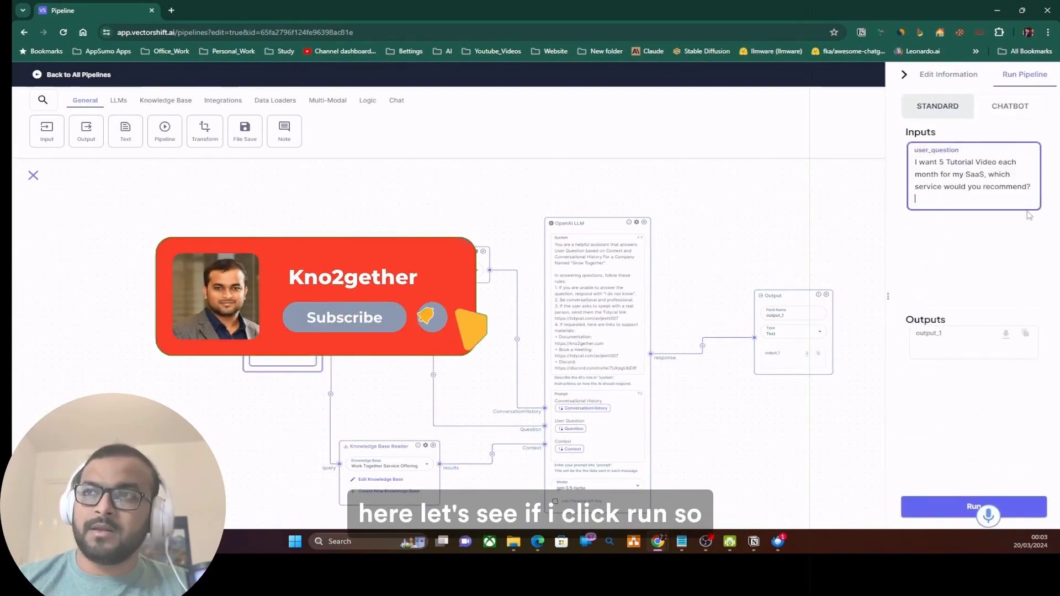
{"action": "left_click", "coordinate": [974, 507]}
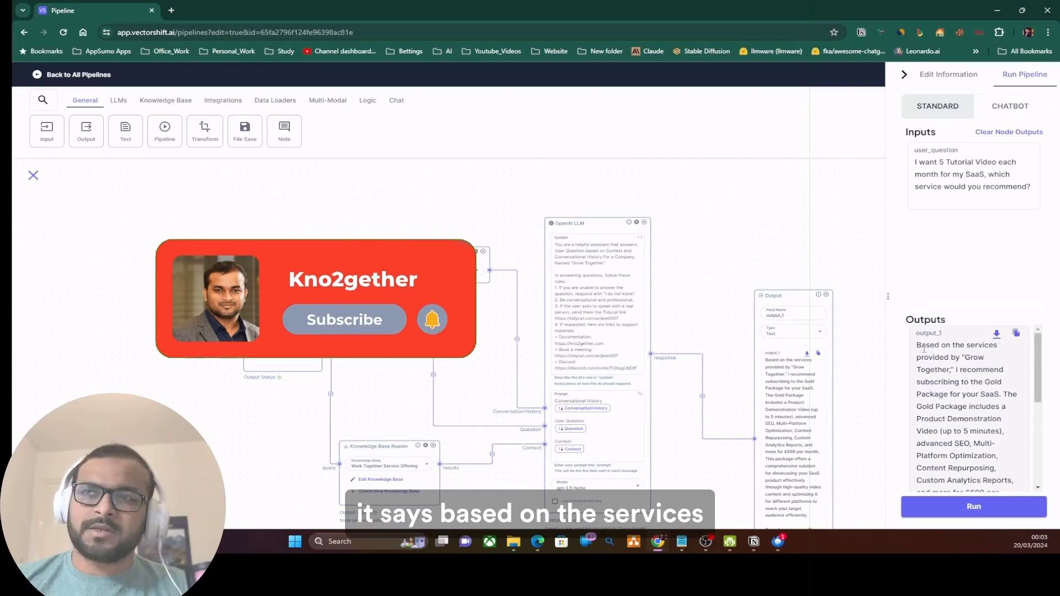
{"action": "scroll", "coordinate": [943, 375], "scroll_direction": "down", "scroll_amount": 2}
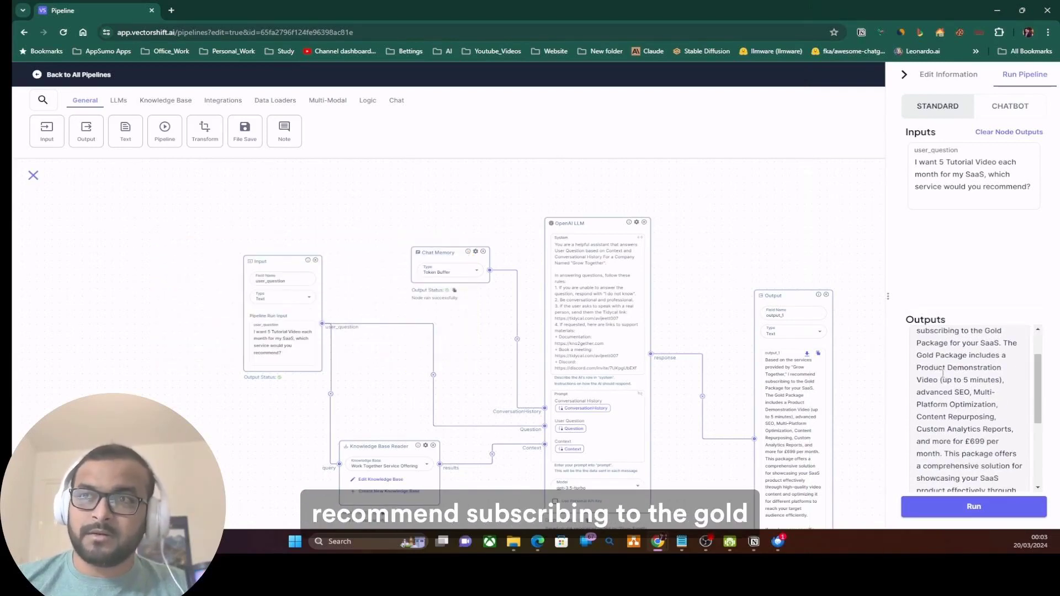
{"action": "scroll", "coordinate": [943, 376], "scroll_direction": "up", "scroll_amount": 2}
{"action": "left_click_drag", "start_coordinate": [934, 382], "coordinate": [1000, 408]}
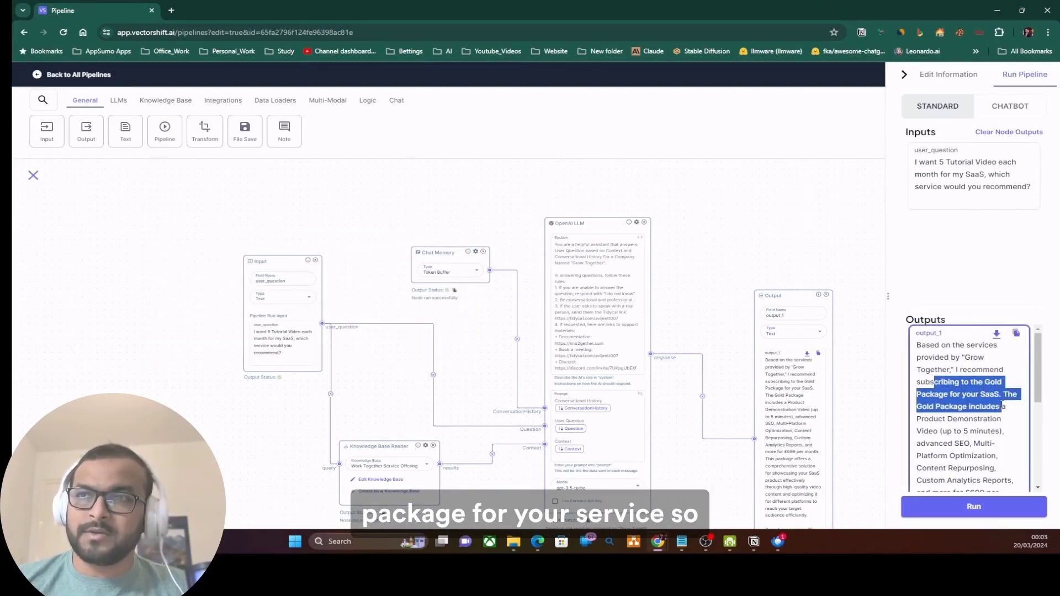
{"action": "scroll", "coordinate": [989, 422], "scroll_direction": "down", "scroll_amount": 4}
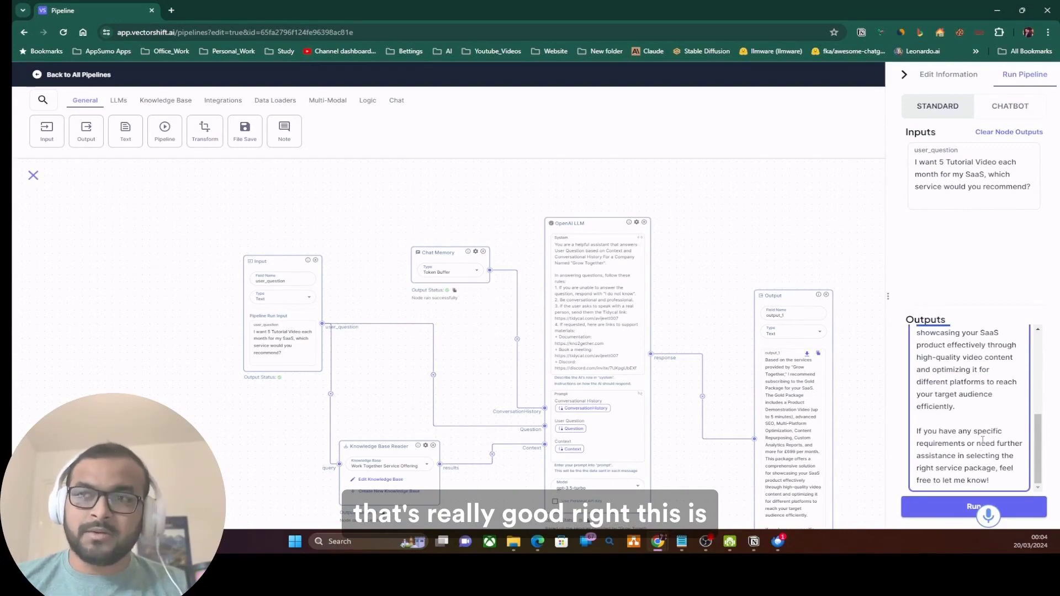
{"action": "scroll", "coordinate": [954, 391], "scroll_direction": "up", "scroll_amount": 6}
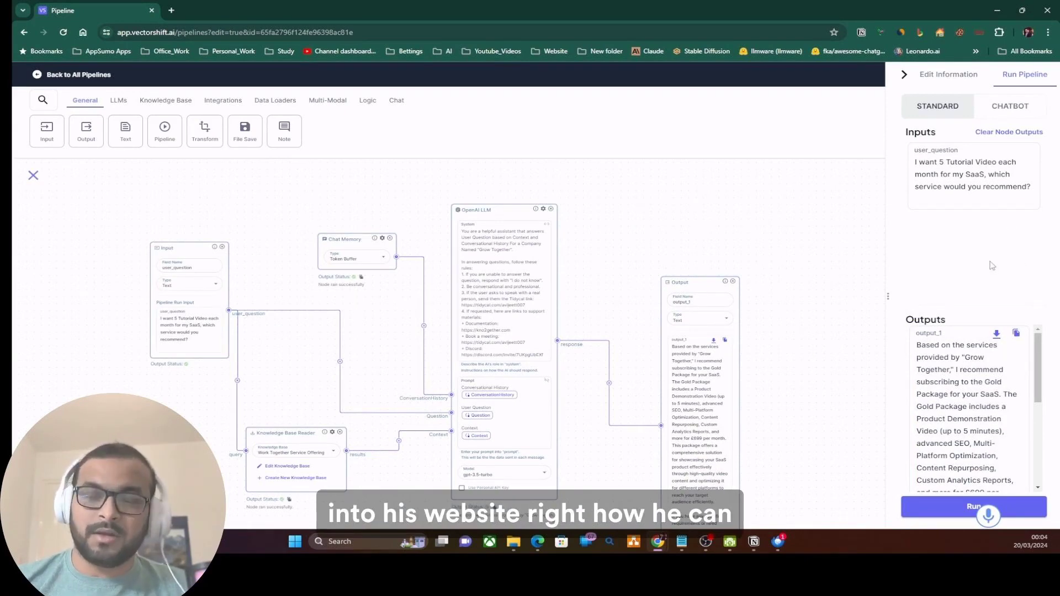
{"action": "left_click", "coordinate": [904, 77]}
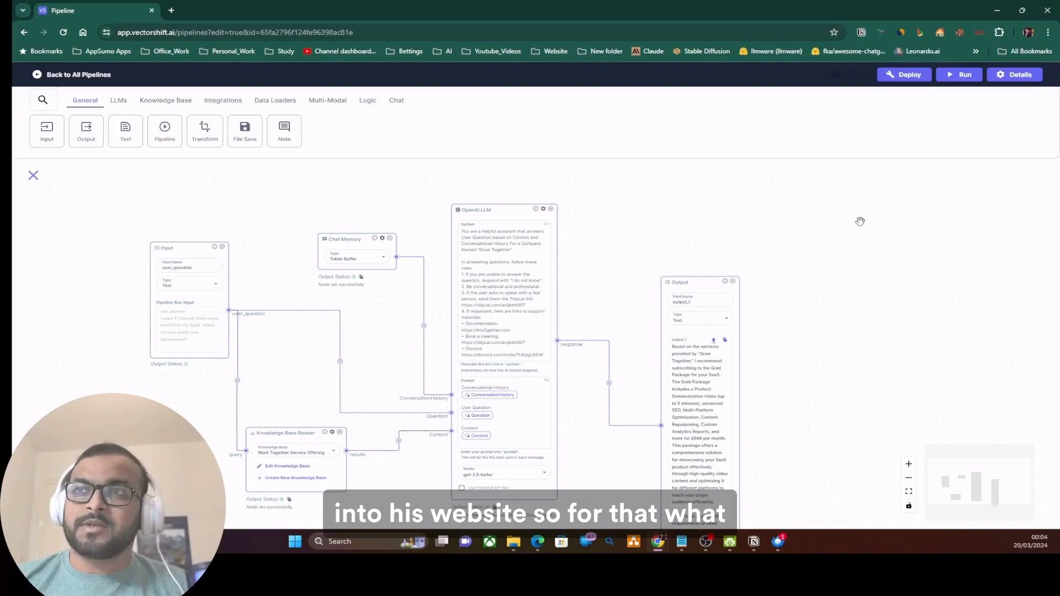
- Start deploying the pipeline as a chatbot, with WorkTogether Helper as both its name and description
{"action": "left_click", "coordinate": [910, 79]}
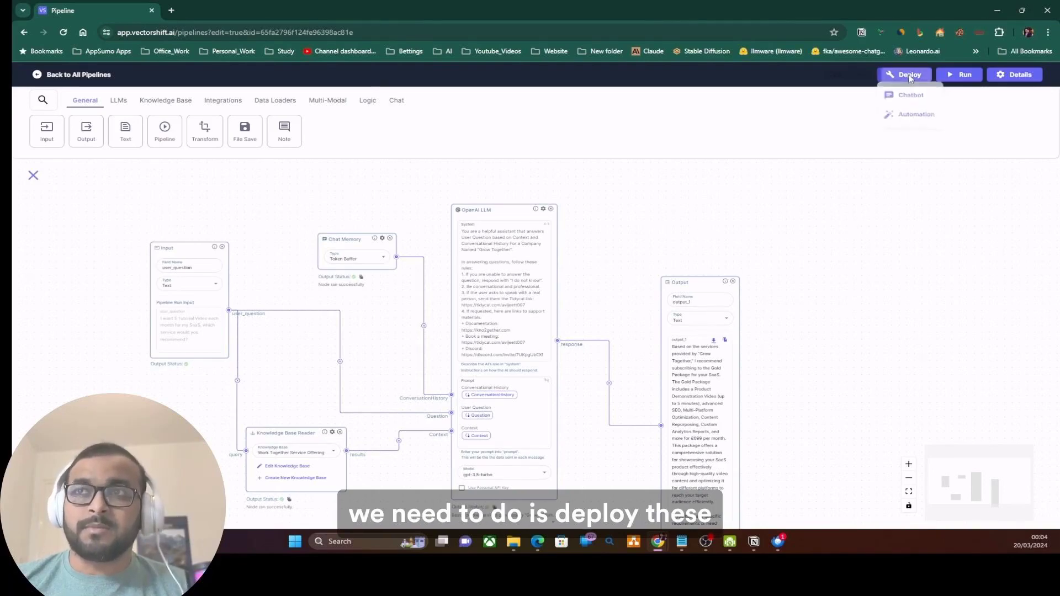
{"action": "left_click", "coordinate": [909, 79]}
{"action": "left_click", "coordinate": [891, 80]}
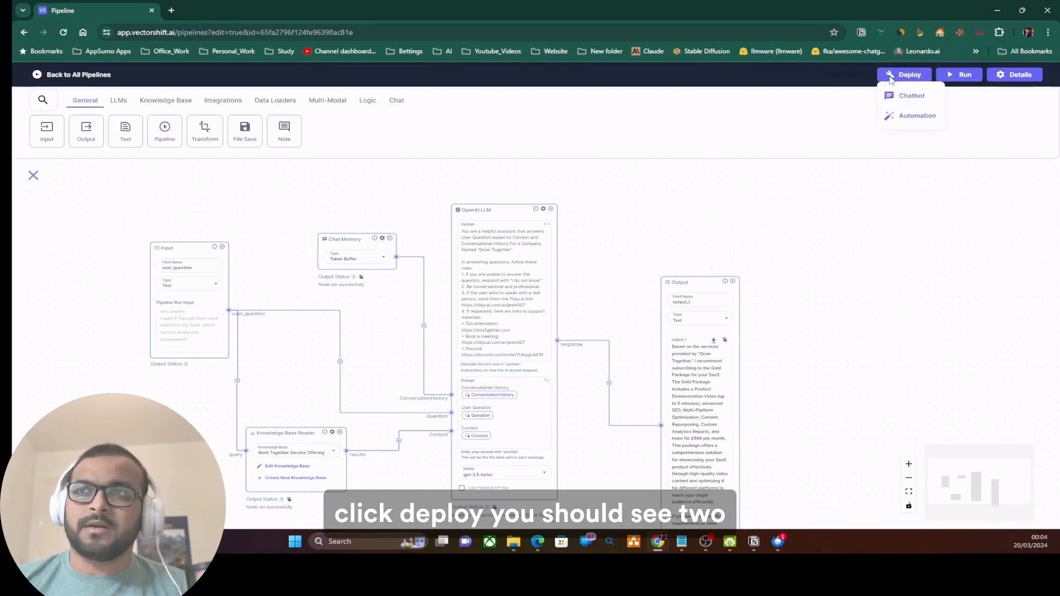
{"action": "left_click", "coordinate": [916, 102]}
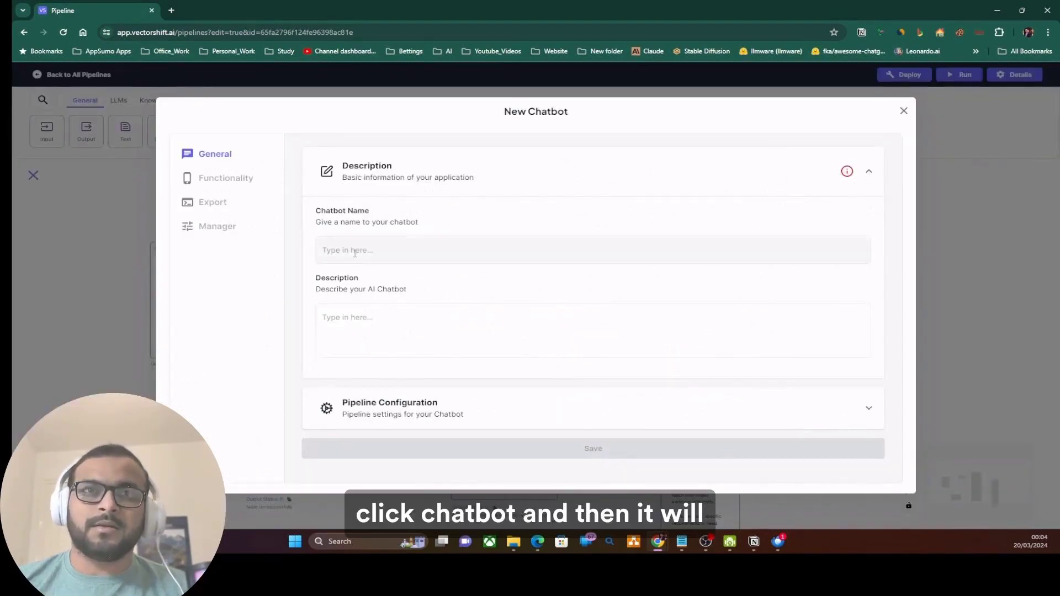
{"action": "left_click", "coordinate": [355, 252]}
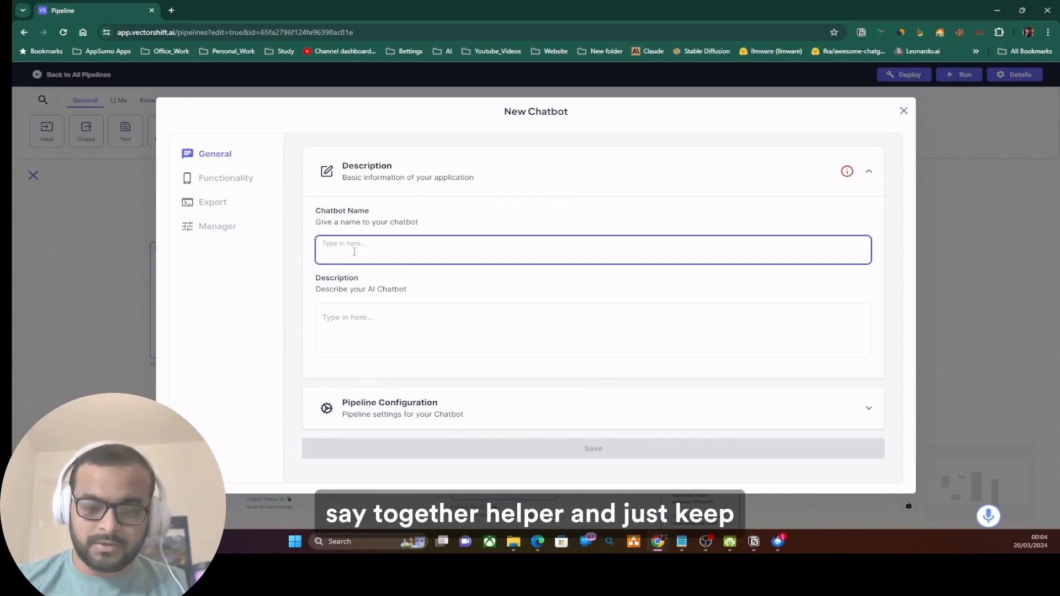
{"action": "type", "text": "WorkTogether Helper"}
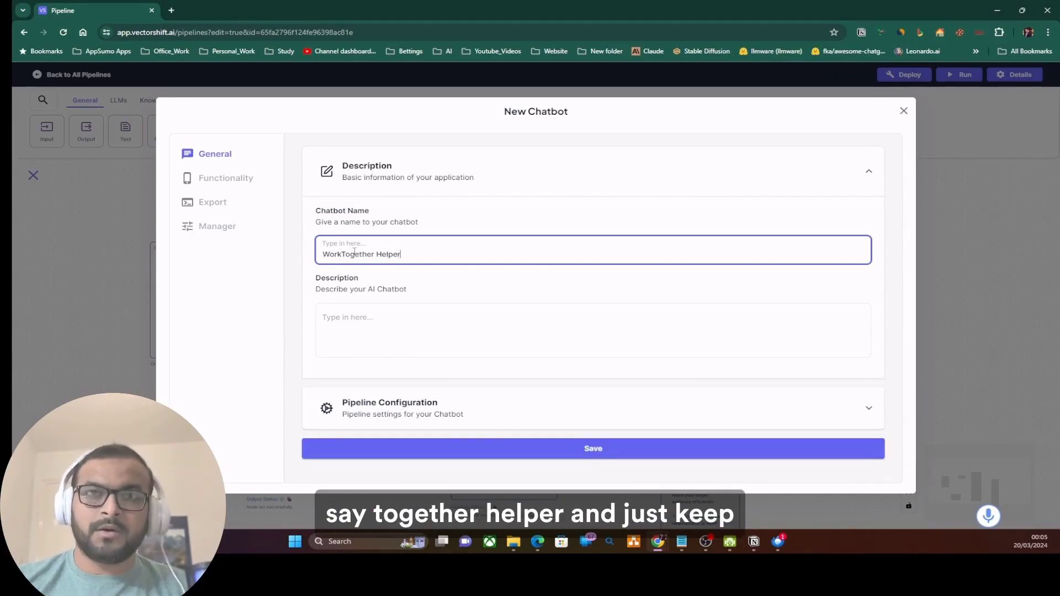
{"action": "key", "text": "ctrl+a"}
{"action": "key", "text": "ctrl+c"}
{"action": "left_click", "coordinate": [371, 328]}
{"action": "key", "text": "ctrl+v"}
- Check the new chatbot's pipeline configuration and save the chatbot
{"action": "left_click", "coordinate": [403, 415]}
{"action": "scroll", "coordinate": [403, 354], "scroll_direction": "down", "scroll_amount": 3}
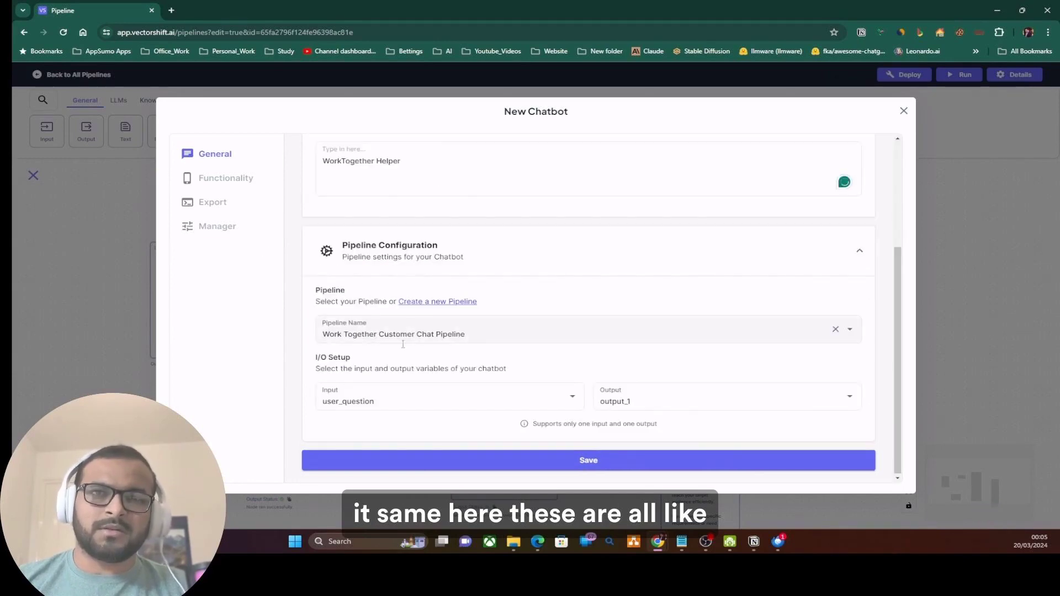
{"action": "left_click", "coordinate": [544, 465]}
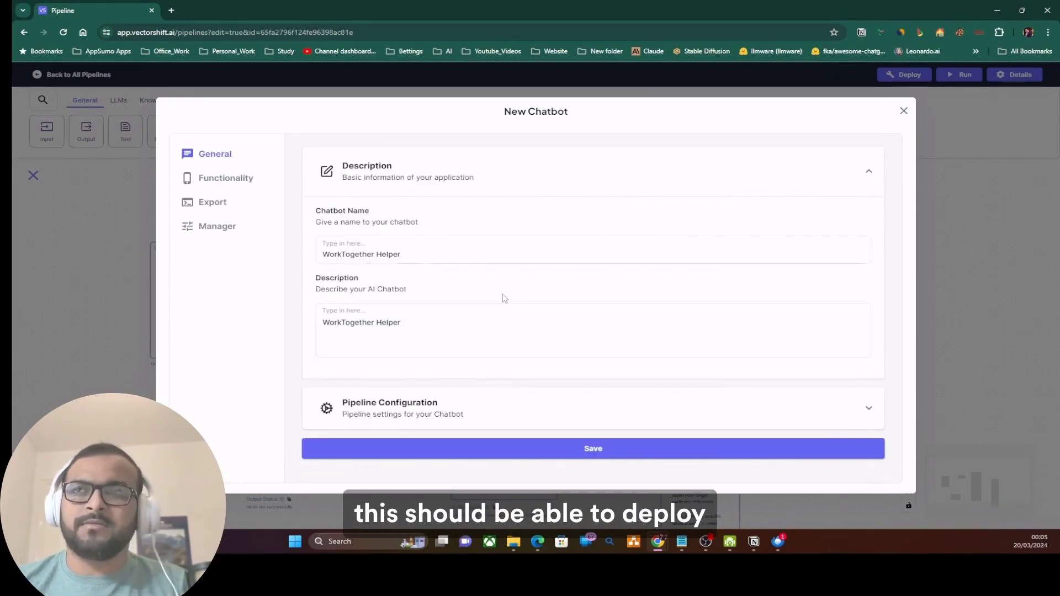
- Review the chatbot's export options for WhatsApp/SMS, Slack and website embedding, and return to the list of pipelines
{"action": "left_click", "coordinate": [212, 203]}
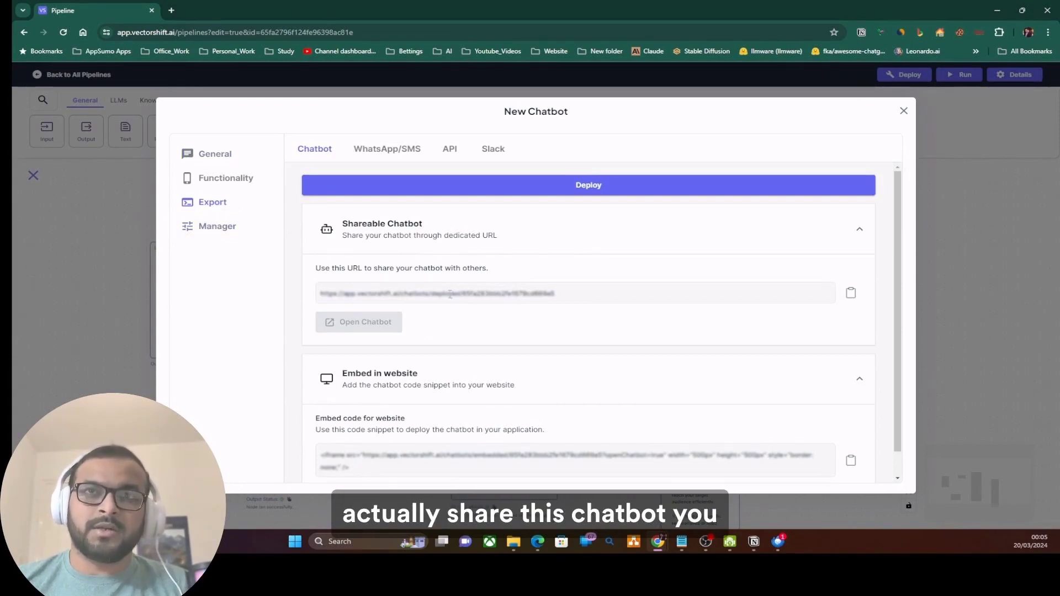
{"action": "left_click", "coordinate": [390, 151]}
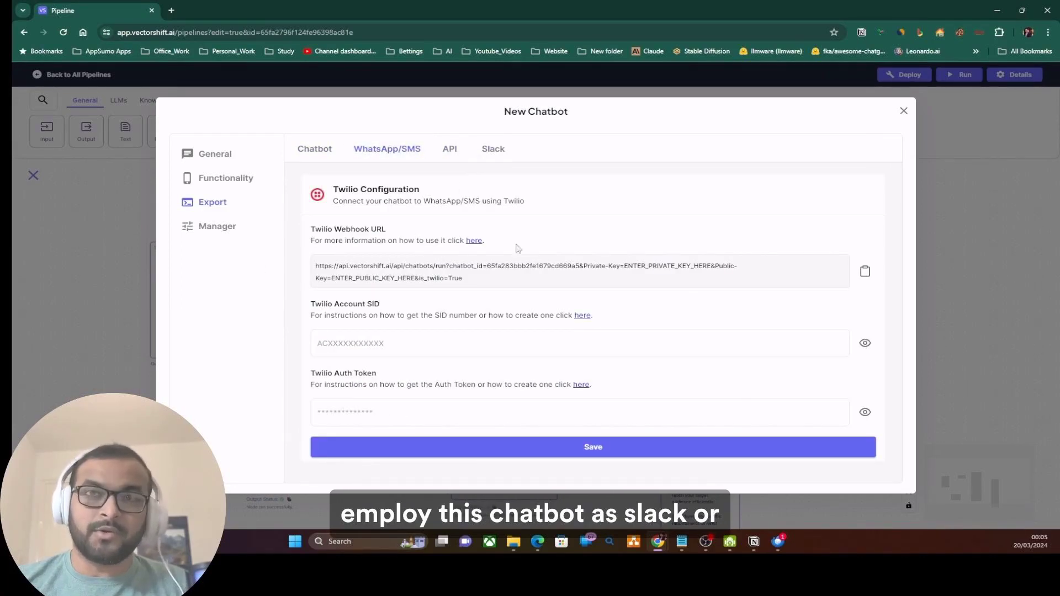
{"action": "left_click", "coordinate": [497, 154]}
{"action": "left_click", "coordinate": [314, 149]}
{"action": "left_click", "coordinate": [410, 369]}
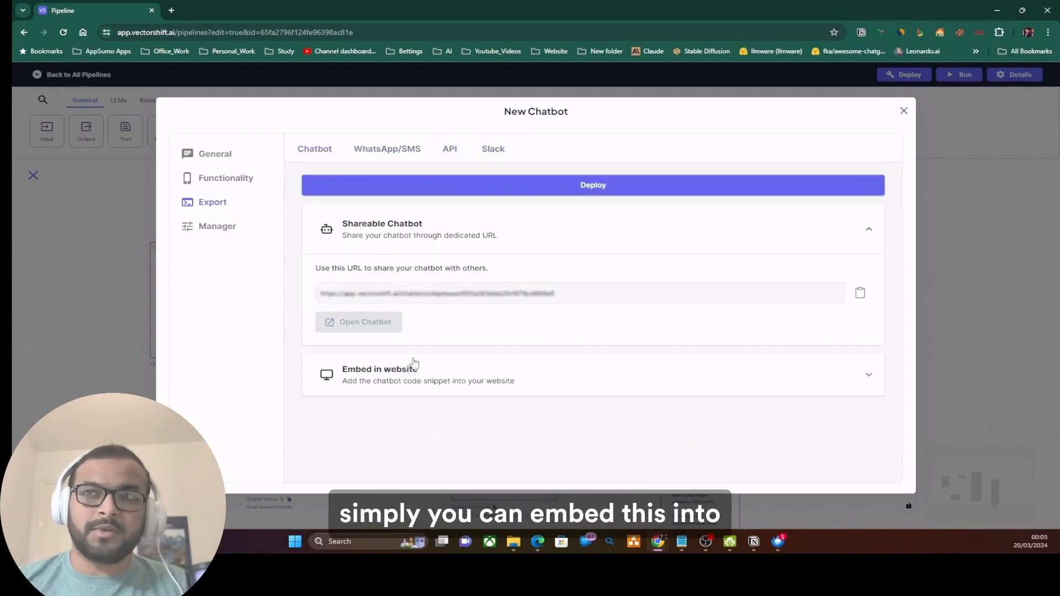
{"action": "left_click", "coordinate": [409, 369]}
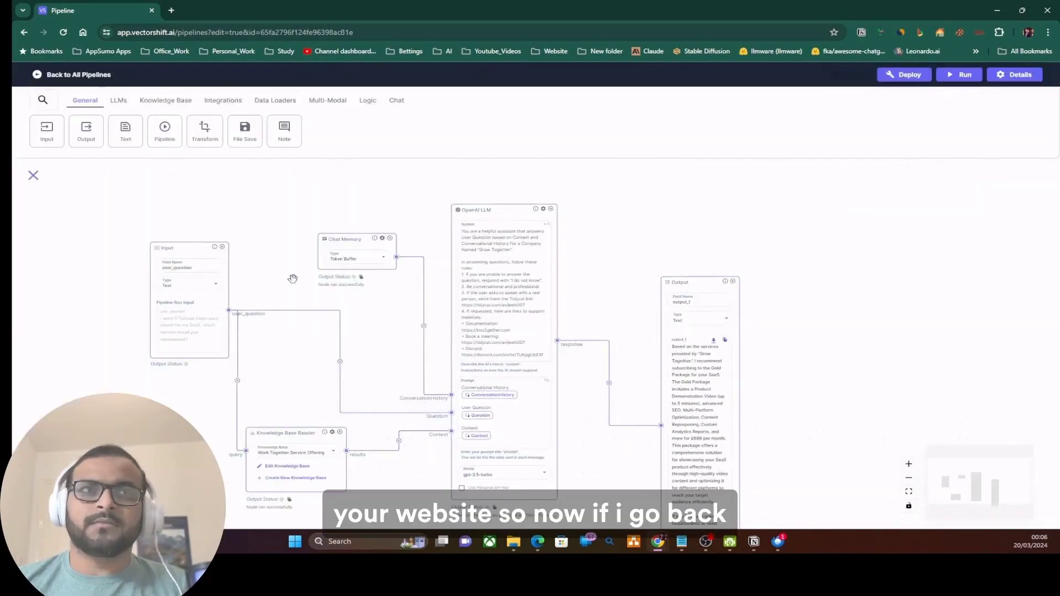
{"action": "left_click", "coordinate": [32, 78]}
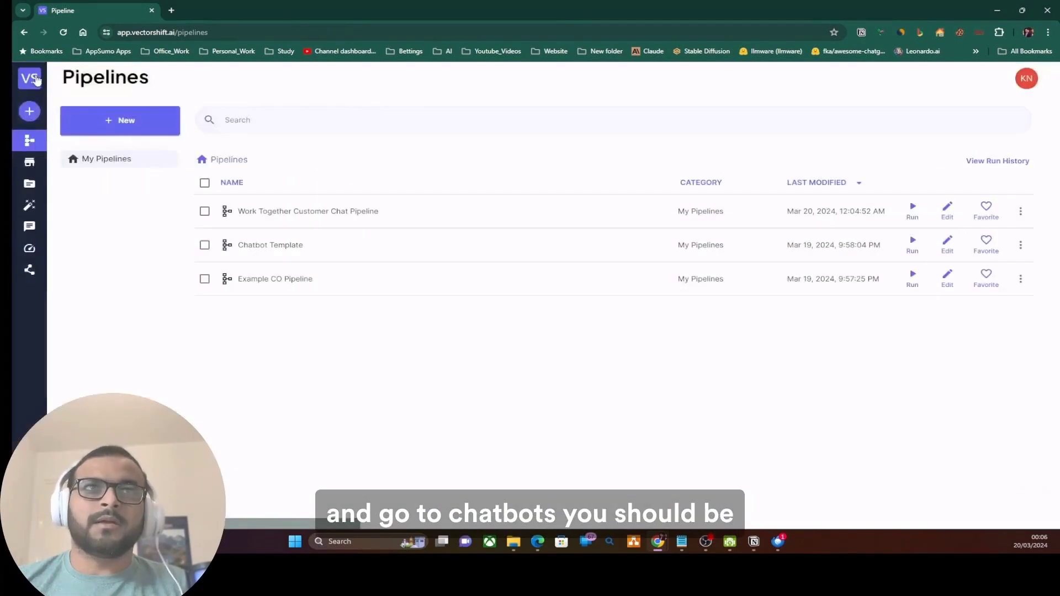
- Run the WorkTogether Helper chatbot and ask in a new chat about a Product Demonstration video for a SaaS application named AICoolApp
{"action": "left_click", "coordinate": [65, 227]}
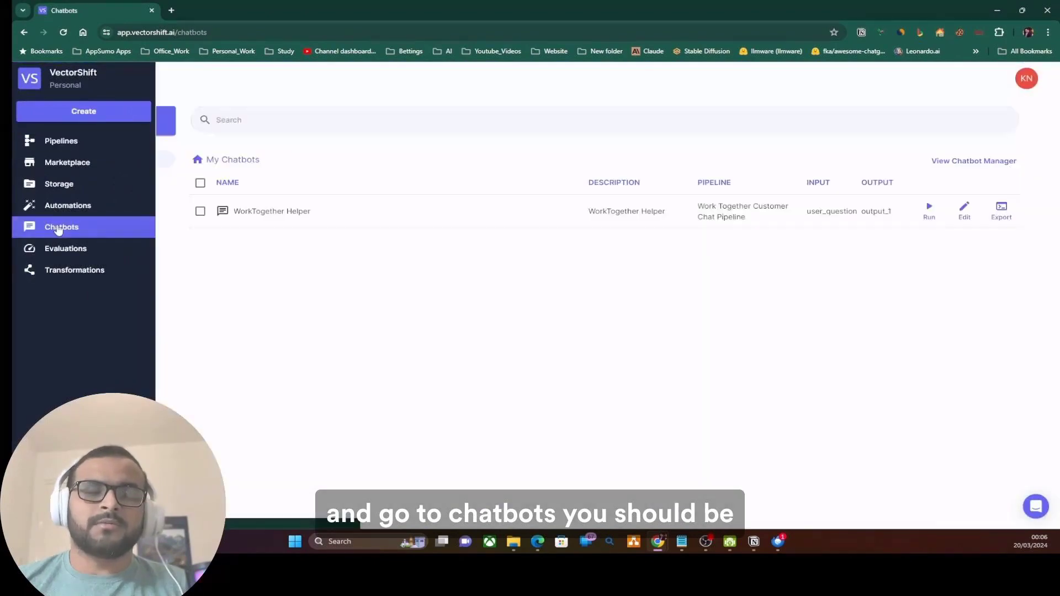
{"action": "left_click", "coordinate": [201, 213]}
{"action": "left_click", "coordinate": [317, 119]}
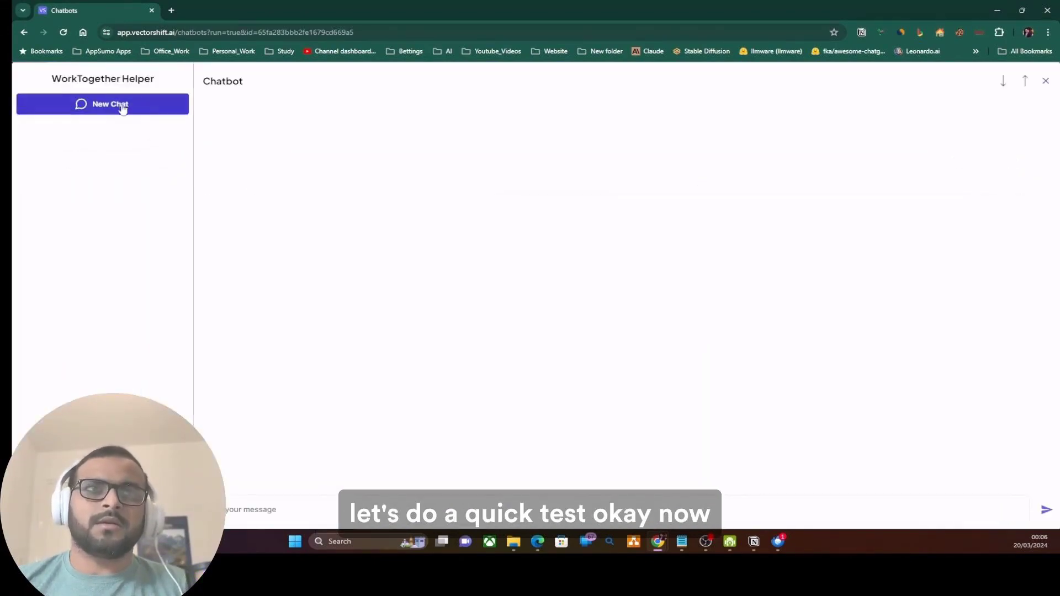
{"action": "left_click", "coordinate": [302, 500]}
{"action": "key", "text": "ctrl+v"}
{"action": "key", "text": "Return"}
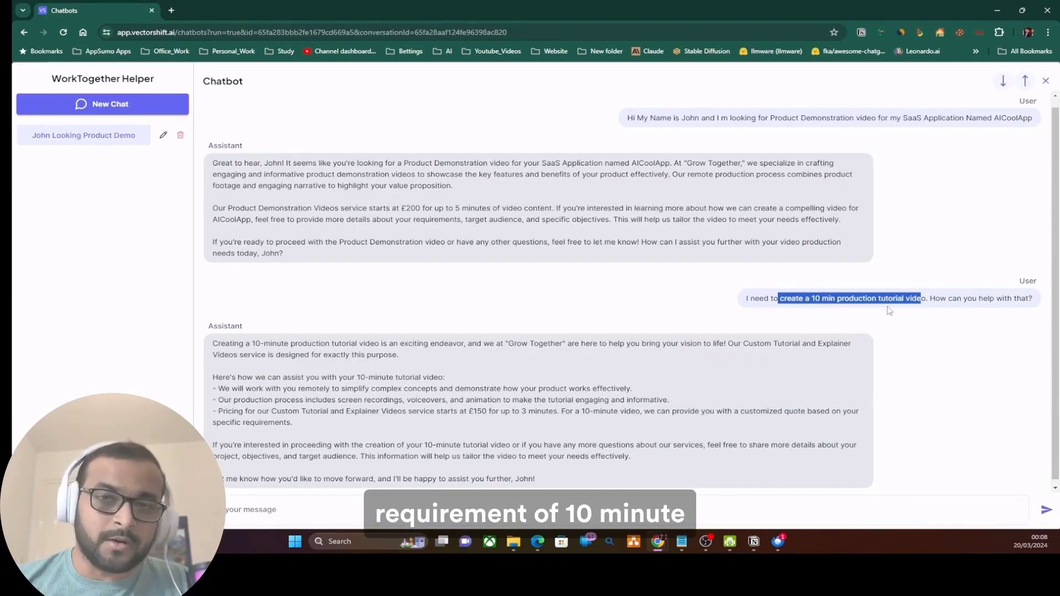
- Read through the chatbot's answer to the 10-minute production tutorial video request, including its pricing line
{"action": "left_click", "coordinate": [390, 423]}
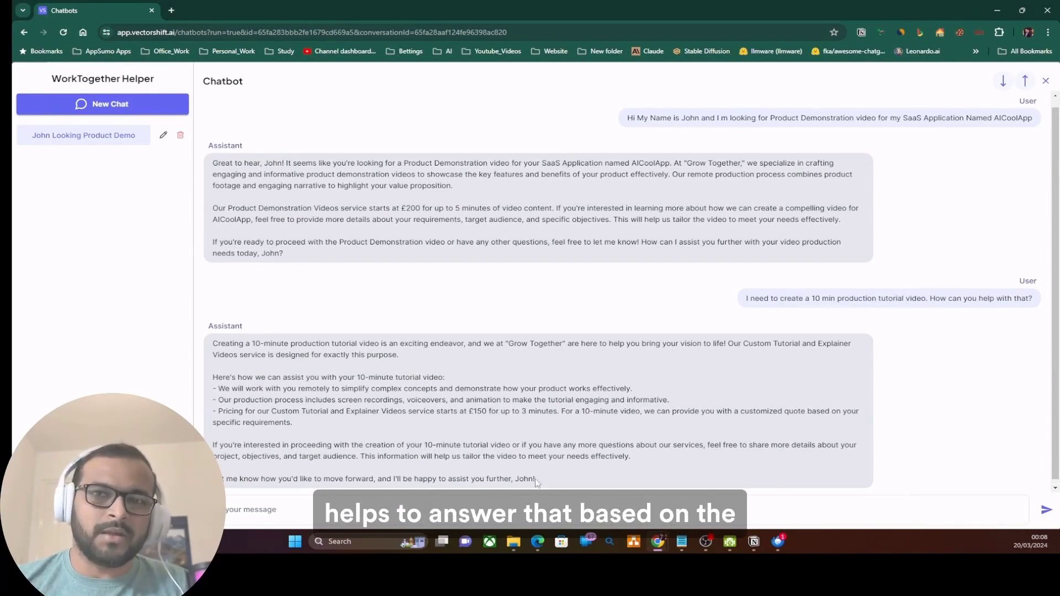
{"action": "left_click_drag", "start_coordinate": [538, 483], "coordinate": [344, 411]}
{"action": "left_click", "coordinate": [337, 407]}
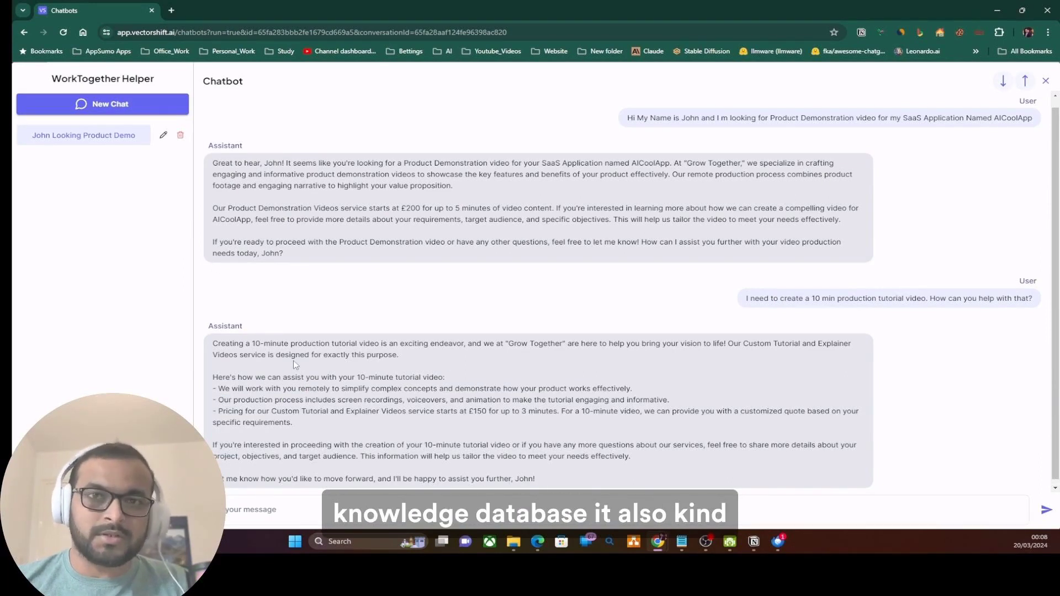
{"action": "left_click_drag", "start_coordinate": [378, 412], "coordinate": [521, 412]}
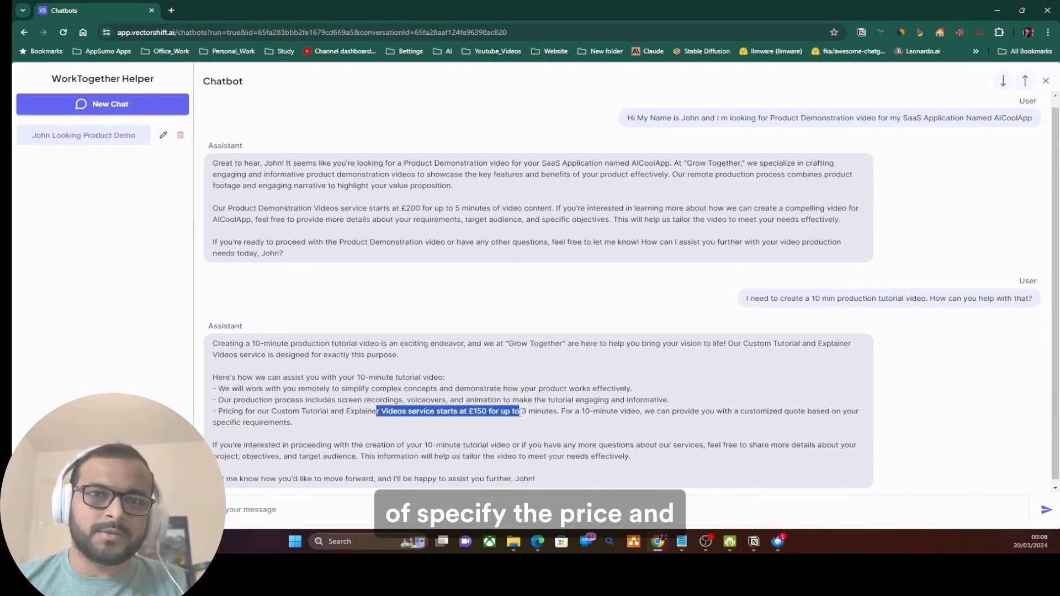
{"action": "left_click", "coordinate": [622, 421]}
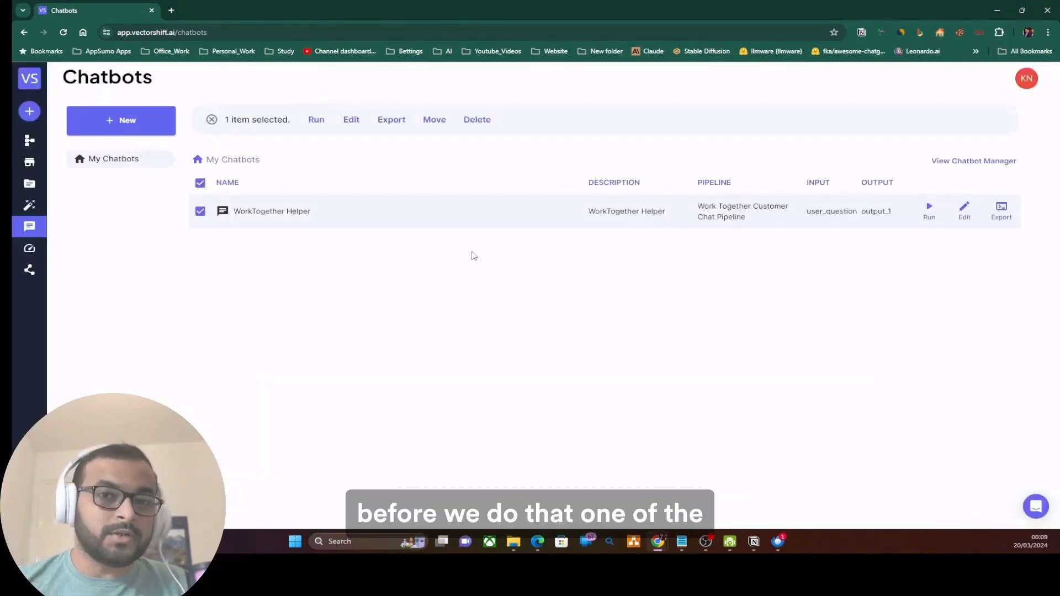
- Open the chatbot manager and review the saved WorkTogether Helper conversation
{"action": "left_click", "coordinate": [967, 161]}
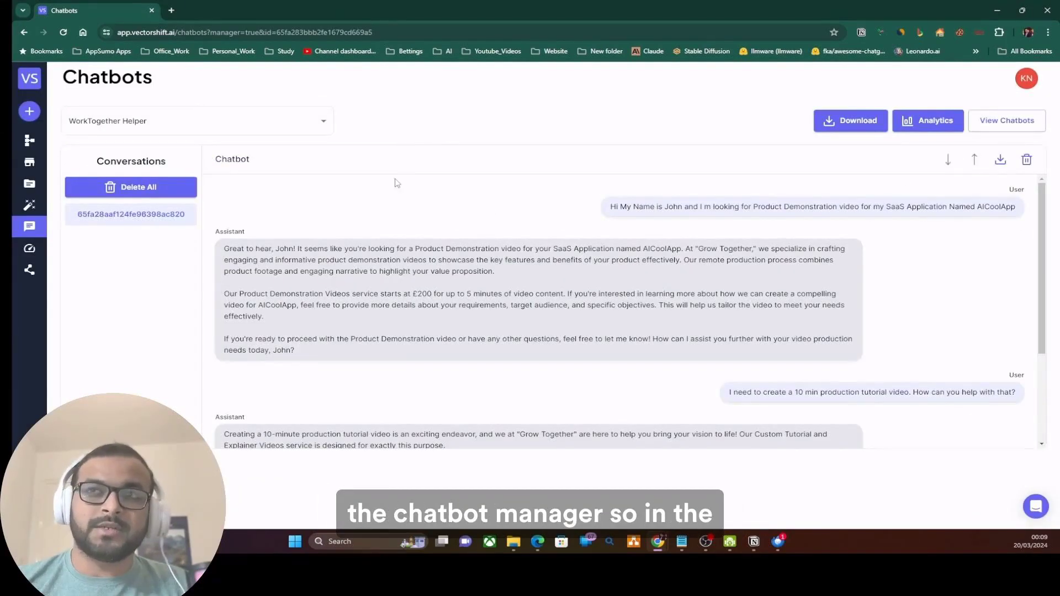
{"action": "scroll", "coordinate": [569, 314], "scroll_direction": "down", "scroll_amount": 1}
{"action": "scroll", "coordinate": [607, 325], "scroll_direction": "up", "scroll_amount": 1}
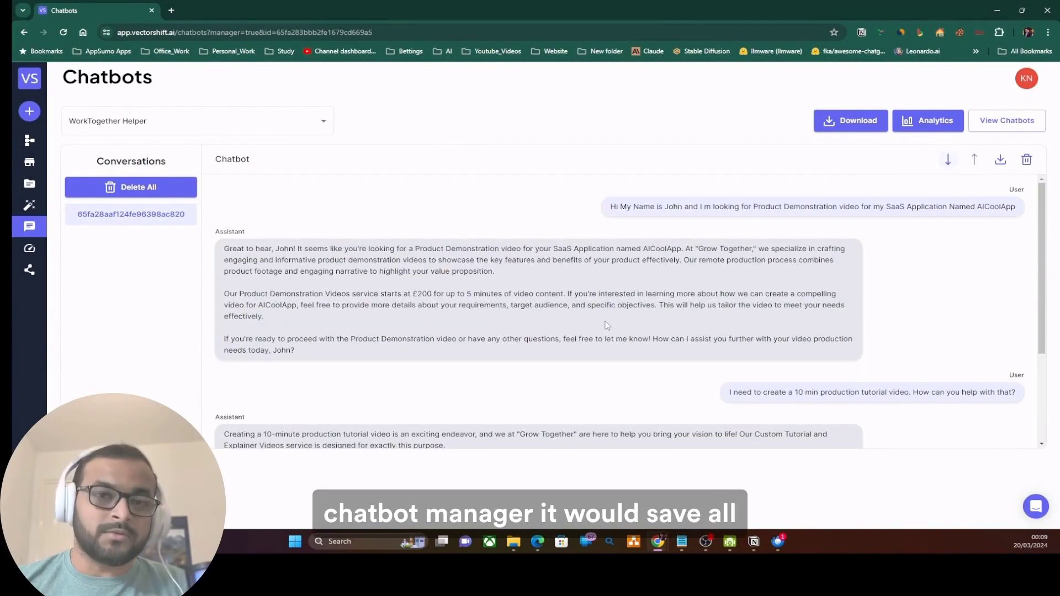
{"action": "scroll", "coordinate": [624, 297], "scroll_direction": "down", "scroll_amount": 3}
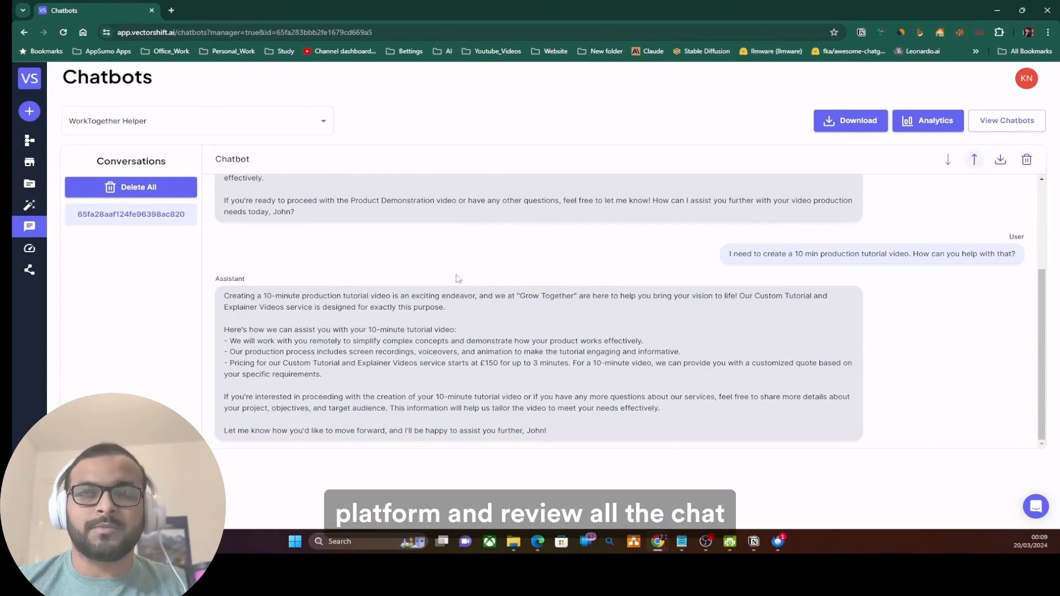
{"action": "scroll", "coordinate": [560, 306], "scroll_direction": "up", "scroll_amount": 3}
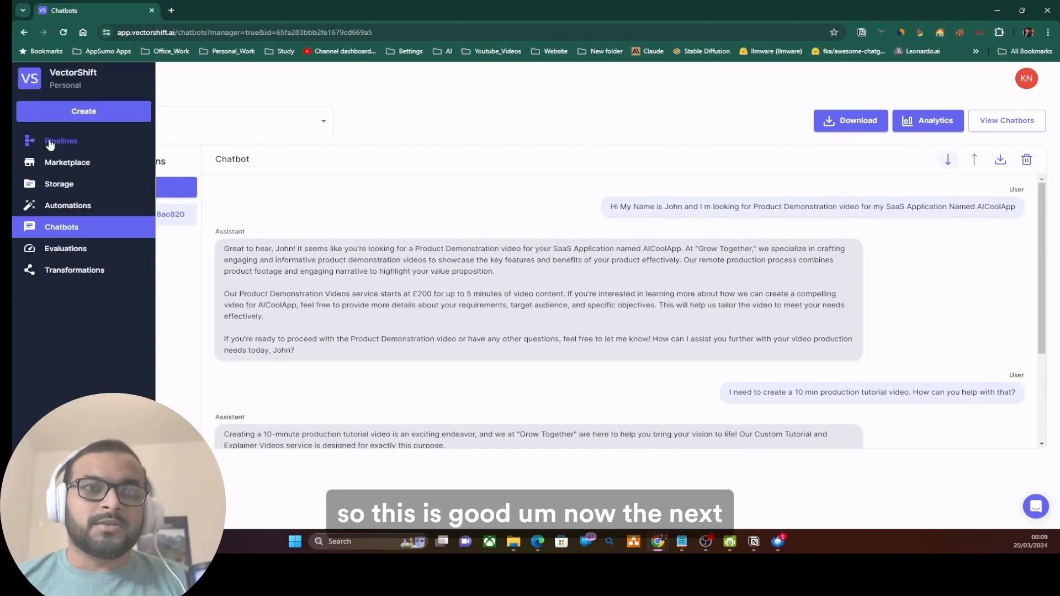
- Open the Work Together Customer Chat Pipeline for editing, and open the Typeform workspace in a new browser tab
{"action": "left_click", "coordinate": [50, 144]}
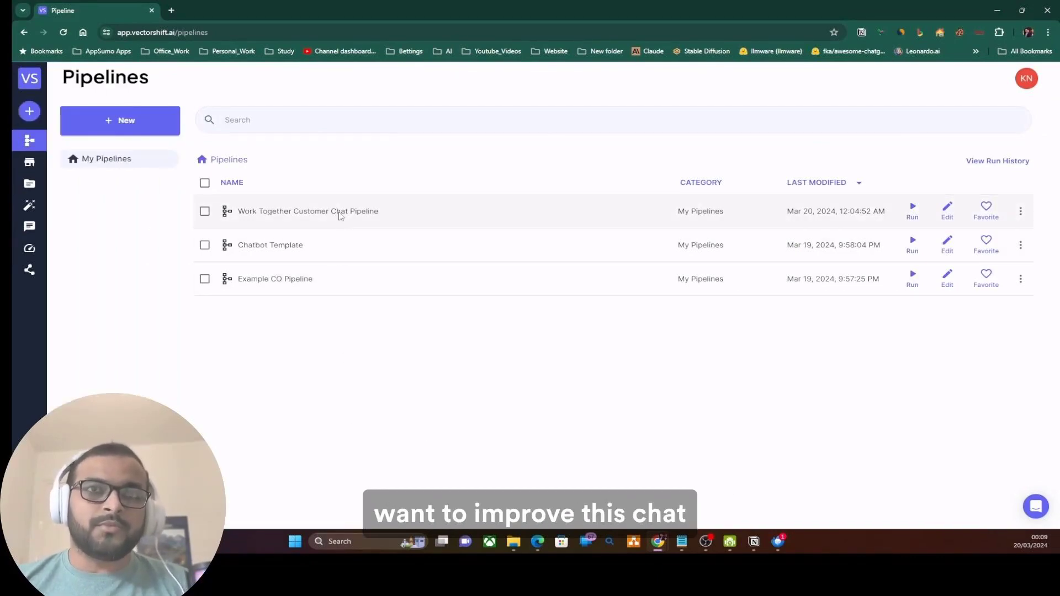
{"action": "left_click", "coordinate": [947, 212]}
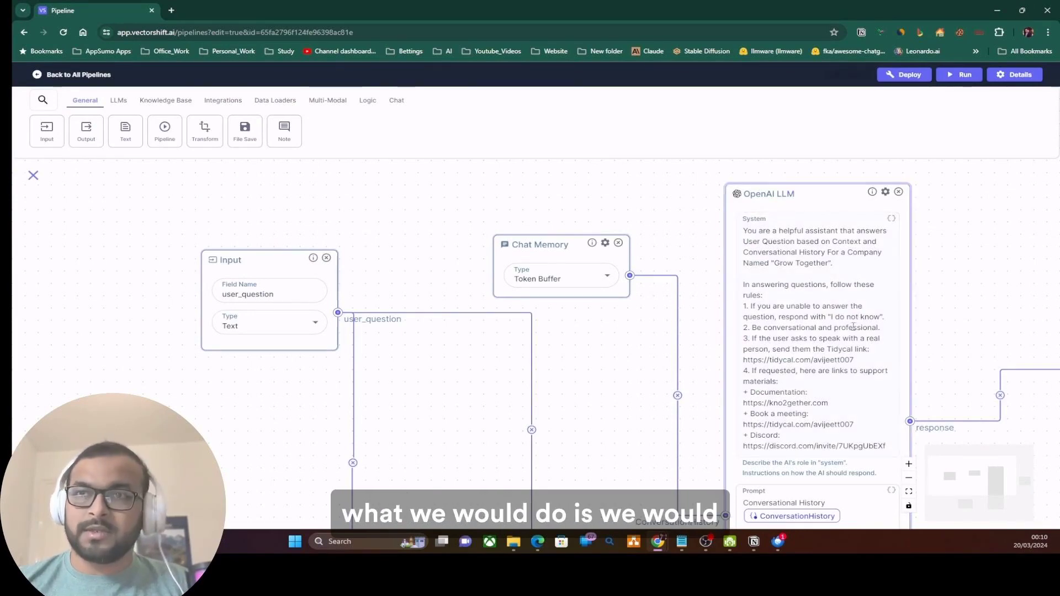
{"action": "left_click", "coordinate": [171, 10]}
{"action": "type", "text": "typeform.com/accounts/01HRTEZQ95G0RYRH14Z1FR2TWC/workspaces/chf8xH"}
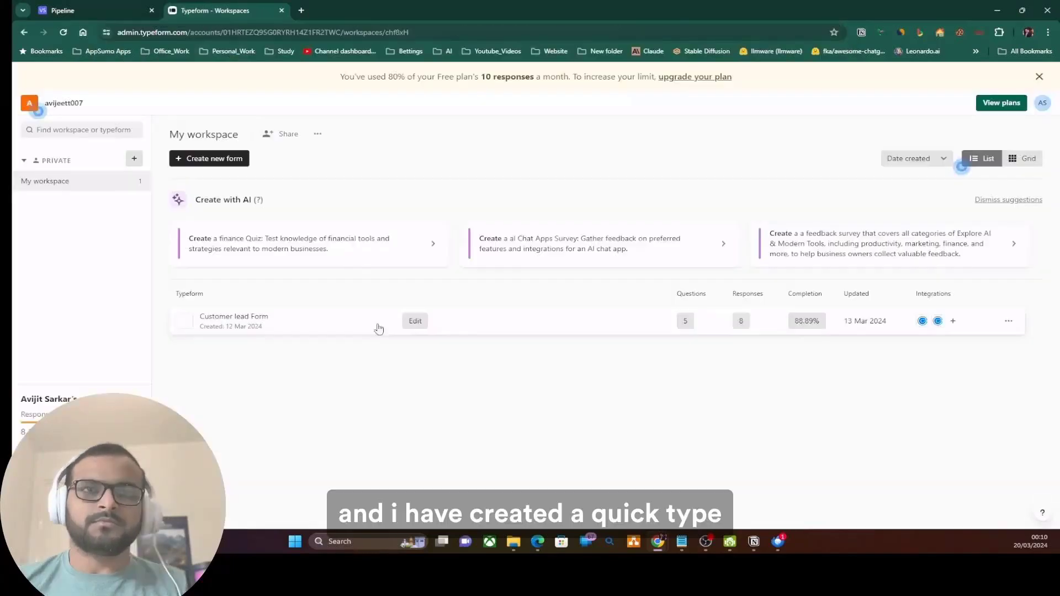
- Open the Customer lead Form in Typeform and review its name, service type, package and email questions
{"action": "left_click", "coordinate": [352, 324]}
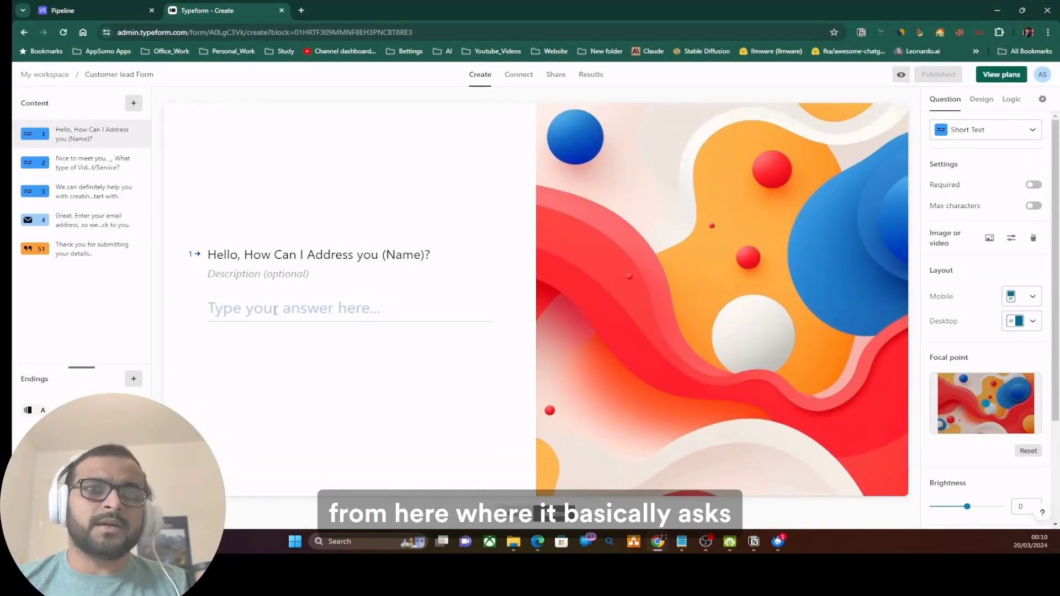
{"action": "left_click", "coordinate": [66, 164]}
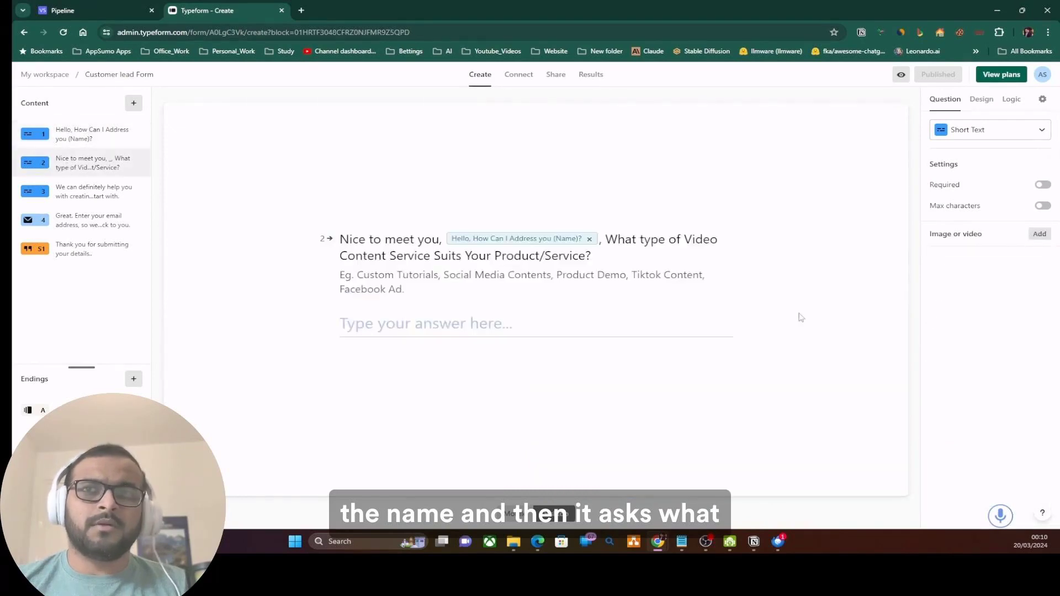
{"action": "left_click", "coordinate": [88, 198]}
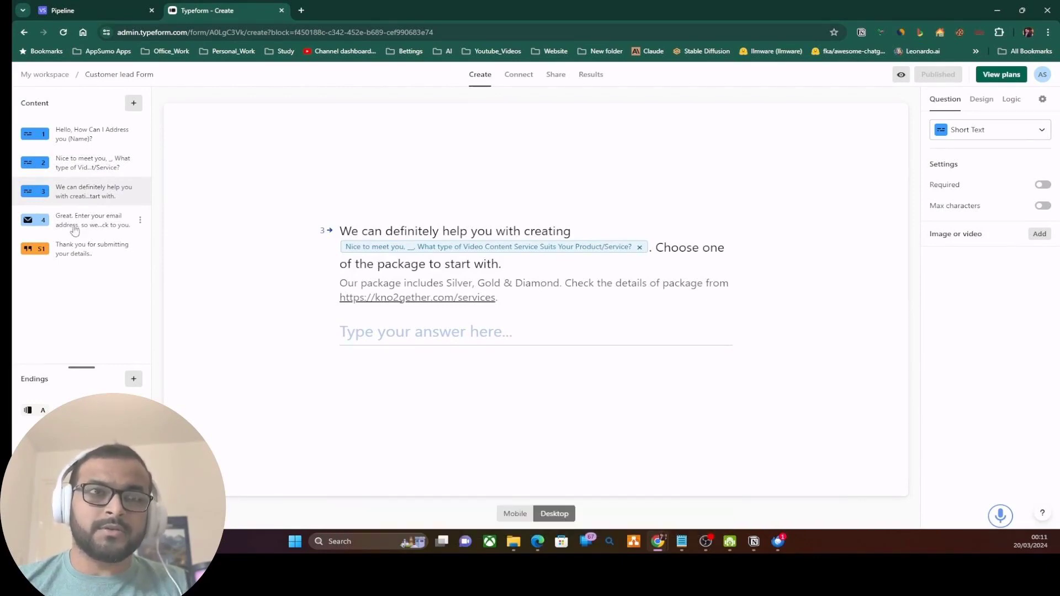
{"action": "left_click", "coordinate": [72, 231]}
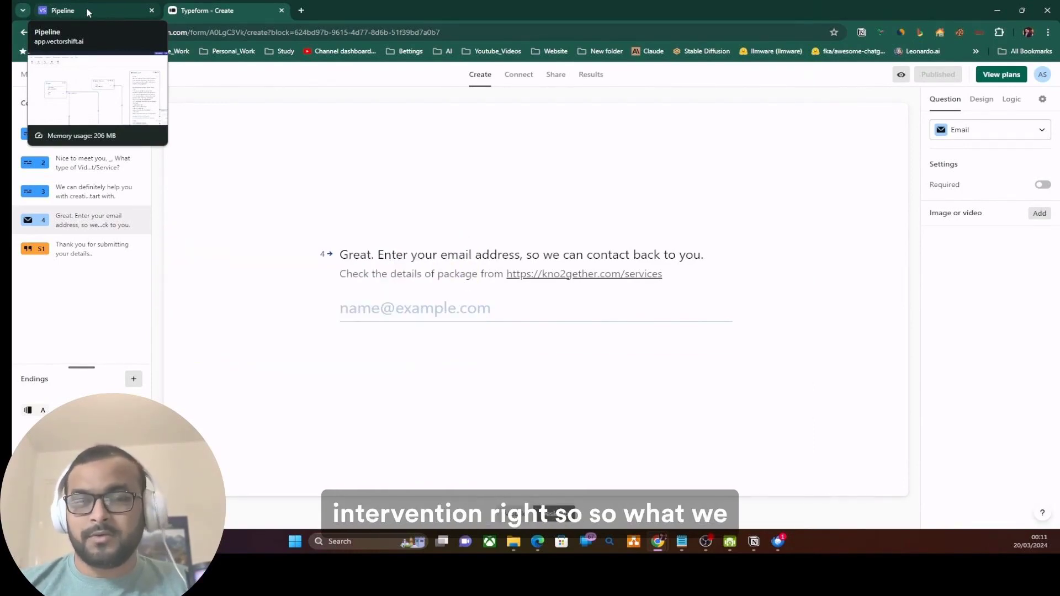
- Return to the Typeform workspace and copy the Customer lead Form's link
{"action": "left_click", "coordinate": [40, 74]}
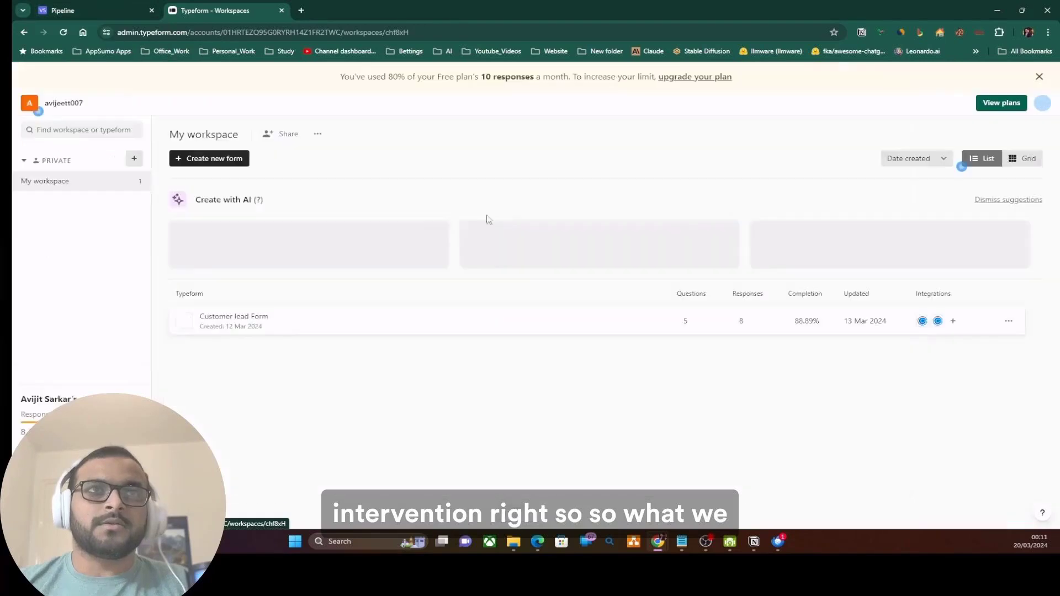
{"action": "left_click", "coordinate": [1009, 321]}
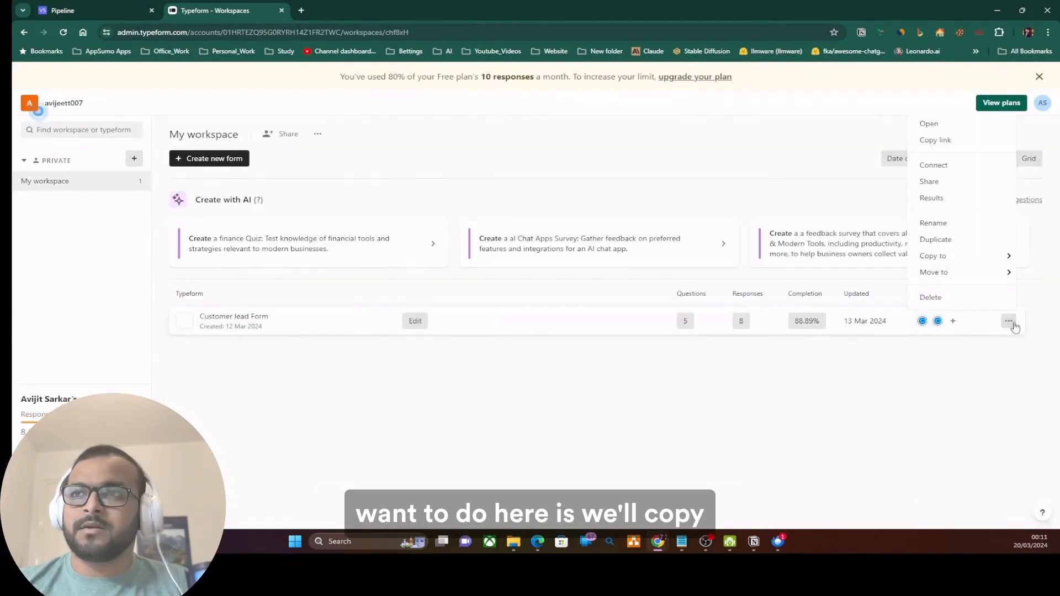
{"action": "left_click", "coordinate": [941, 140]}
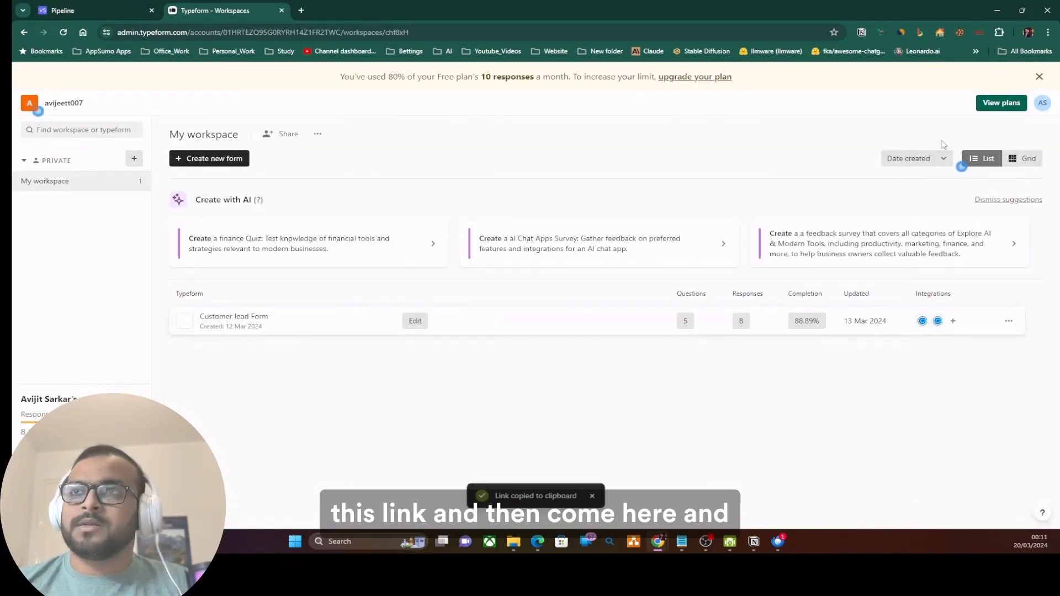
- Back in VectorShift, add a rule with the Typeform link to the OpenAI LLM system prompt, asking users to make contact after each answer
{"action": "left_click", "coordinate": [105, 4]}
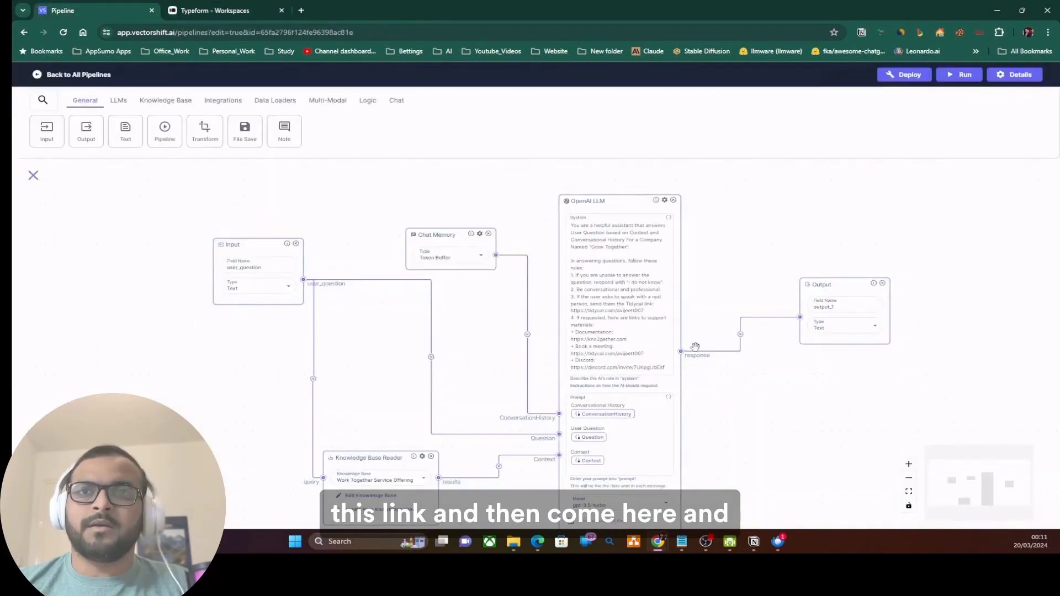
{"action": "scroll", "coordinate": [614, 339], "scroll_direction": "up", "scroll_amount": 5}
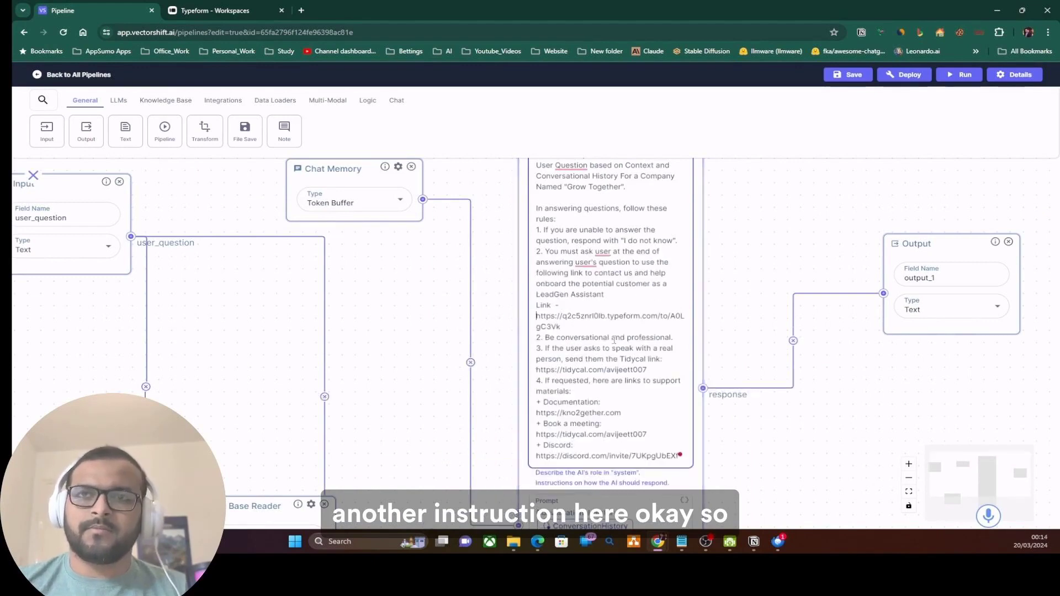
{"action": "scroll", "coordinate": [559, 279], "scroll_direction": "up", "scroll_amount": 3}
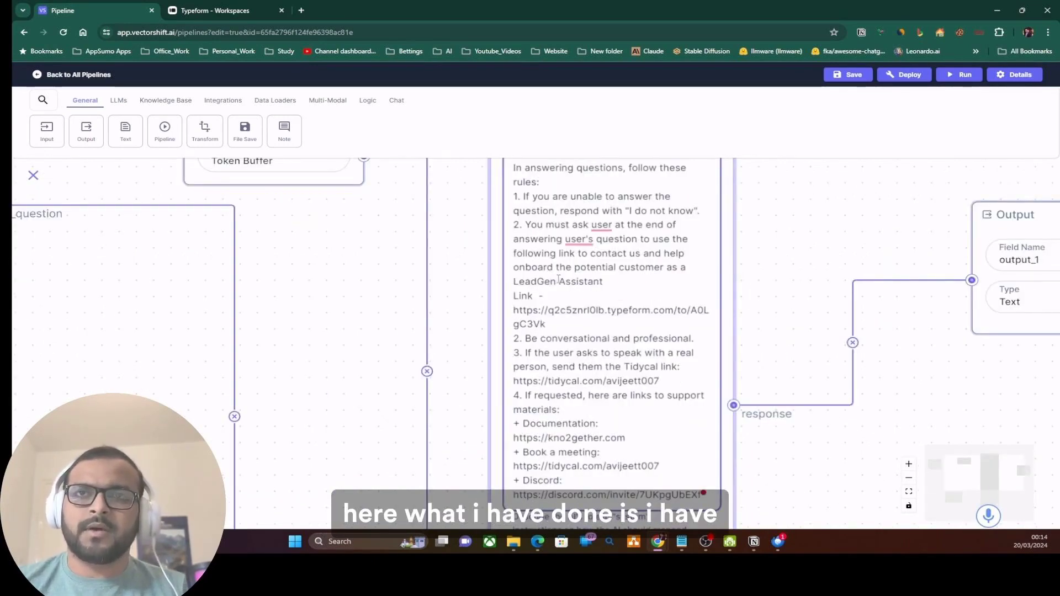
- Read through the system prompt's LeadGen Assistant rule and its Typeform link
{"action": "left_click_drag", "start_coordinate": [526, 225], "coordinate": [606, 268]}
{"action": "left_click", "coordinate": [603, 248]}
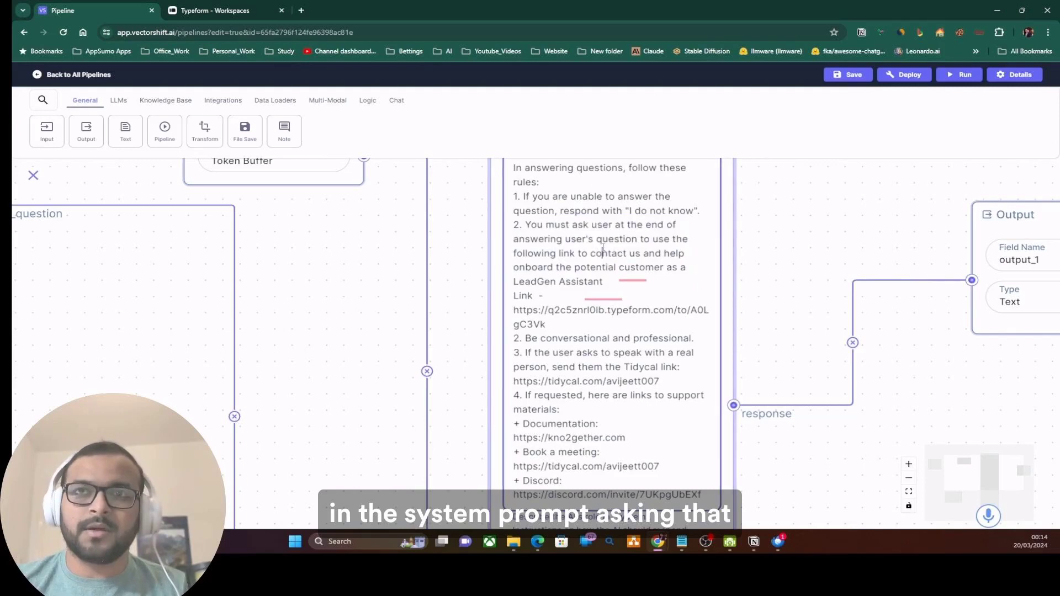
{"action": "left_click_drag", "start_coordinate": [538, 225], "coordinate": [595, 240]}
{"action": "left_click", "coordinate": [615, 249]}
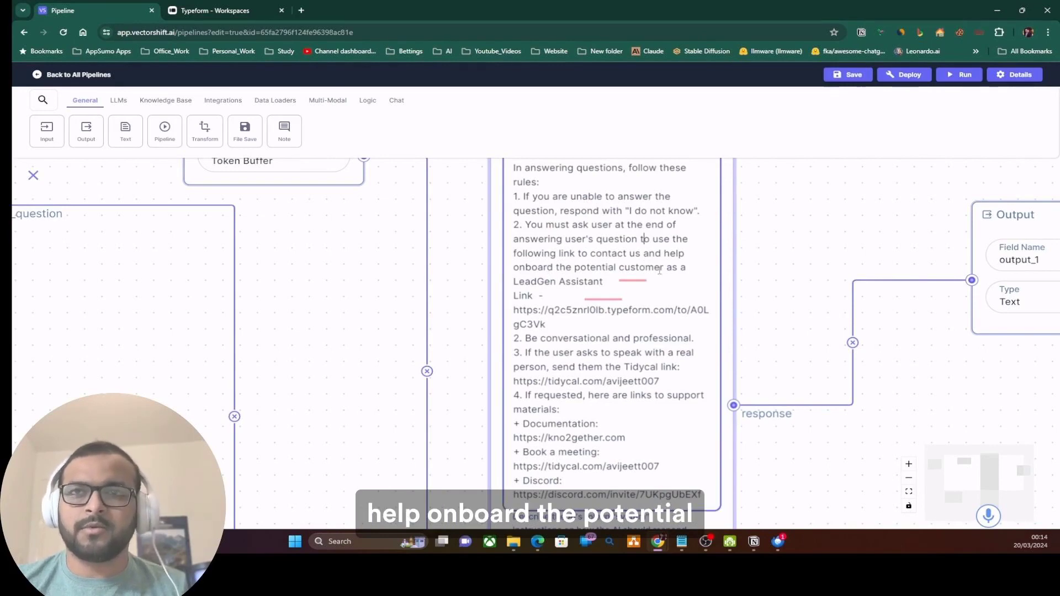
{"action": "left_click", "coordinate": [607, 282]}
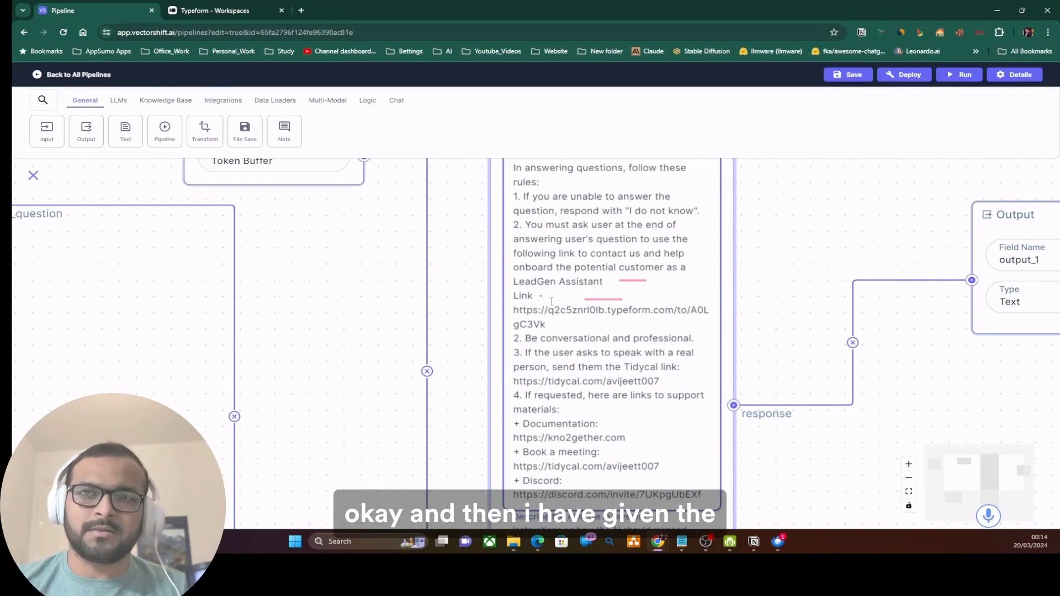
{"action": "left_click_drag", "start_coordinate": [549, 323], "coordinate": [565, 300]}
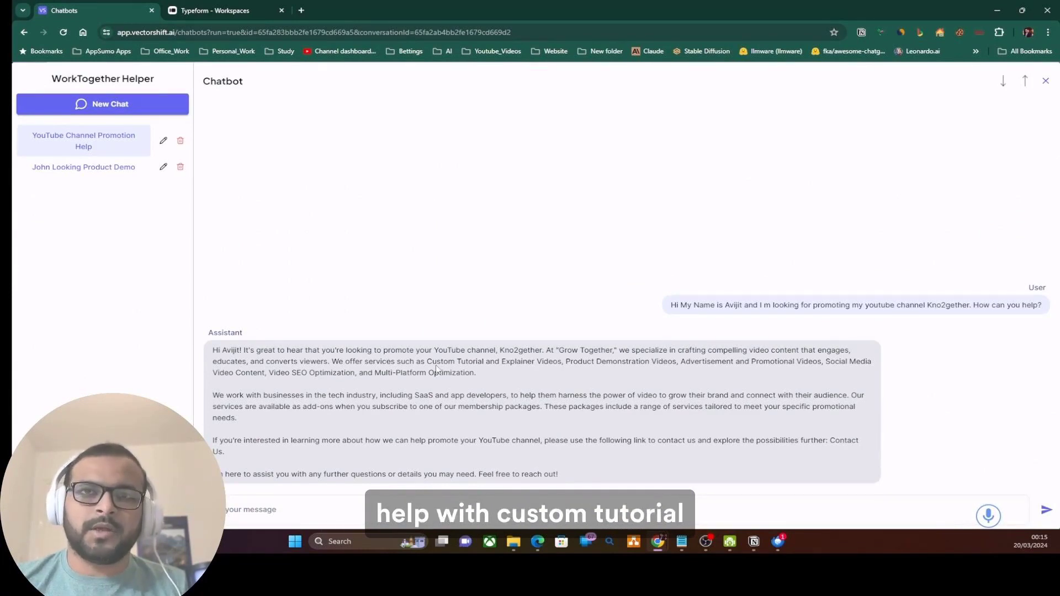
- Examine the chatbot's answer about promoting the Kno2gether YouTube channel, focusing on the offered services and the contact invitation
{"action": "left_click_drag", "start_coordinate": [437, 362], "coordinate": [856, 363]}
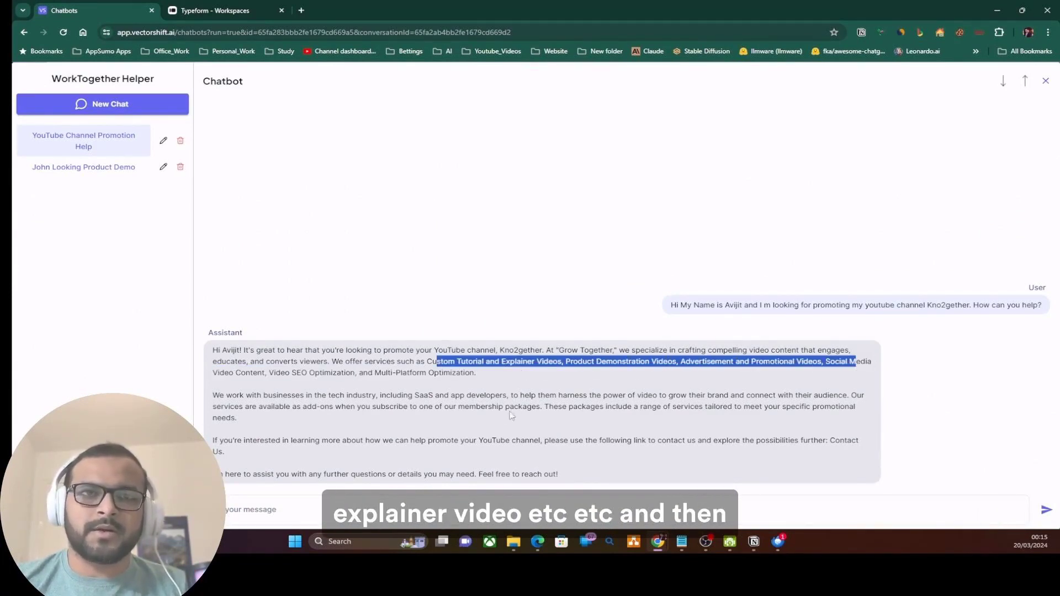
{"action": "left_click_drag", "start_coordinate": [648, 440], "coordinate": [841, 440]}
{"action": "left_click", "coordinate": [734, 440]}
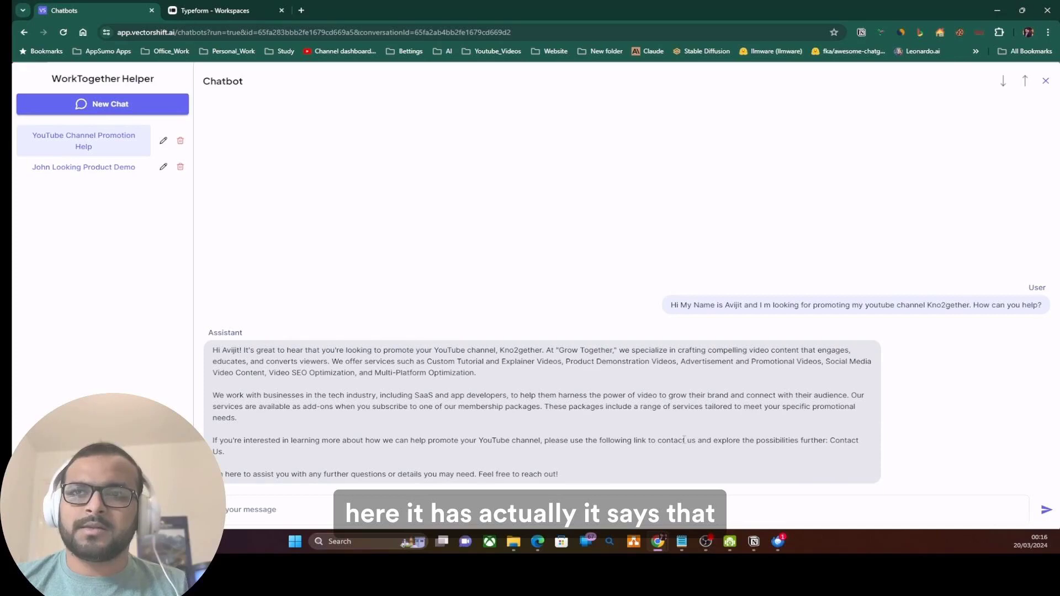
{"action": "left_click_drag", "start_coordinate": [234, 440], "coordinate": [767, 440]}
{"action": "left_click_drag", "start_coordinate": [650, 440], "coordinate": [827, 440]}
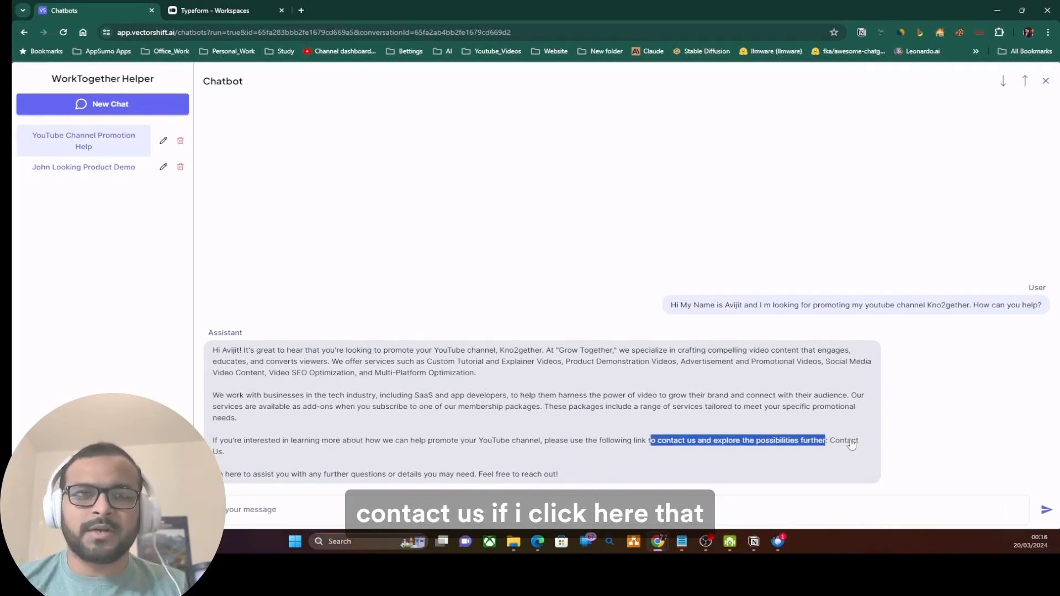
- Follow the answer's Contact Us link to check the Customer lead Form, close the Typeform workspace tab, and return to the chatbot
{"action": "left_click", "coordinate": [851, 444]}
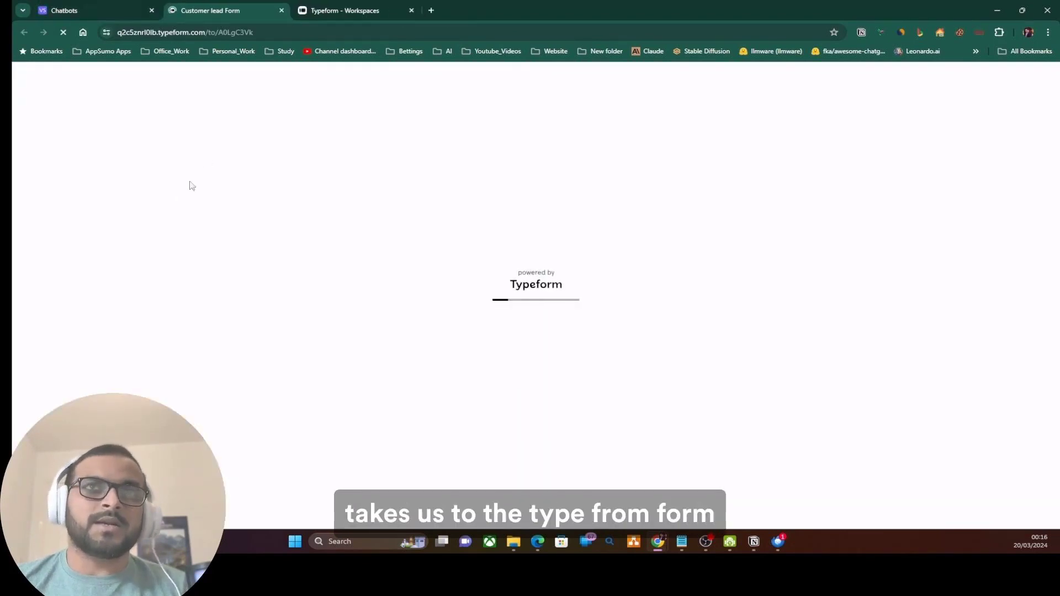
{"action": "left_click", "coordinate": [412, 10]}
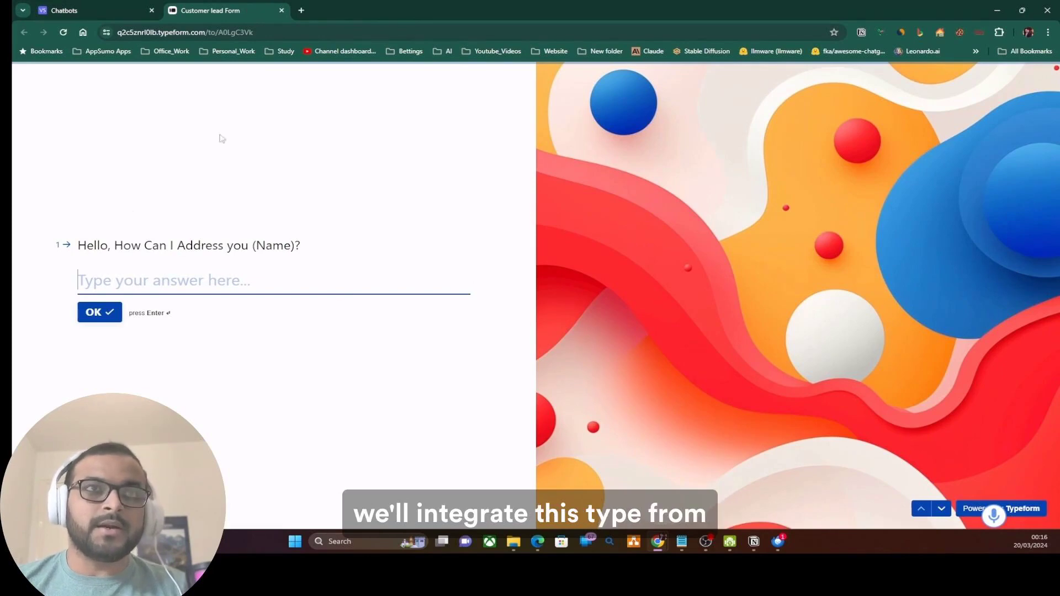
{"action": "left_click", "coordinate": [86, 10]}
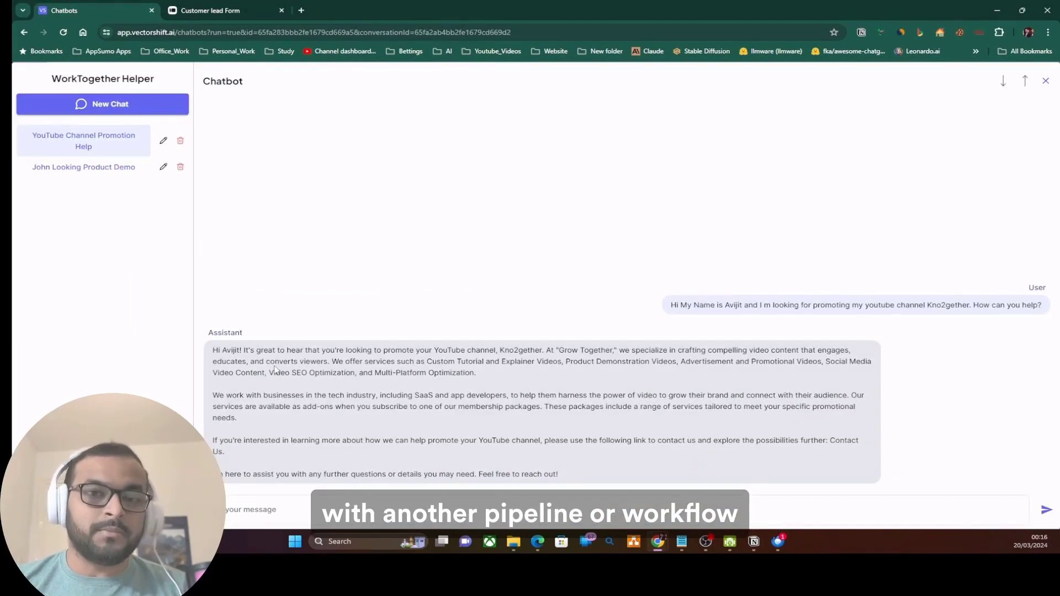
{"action": "key", "text": "ctrl+Tab"}
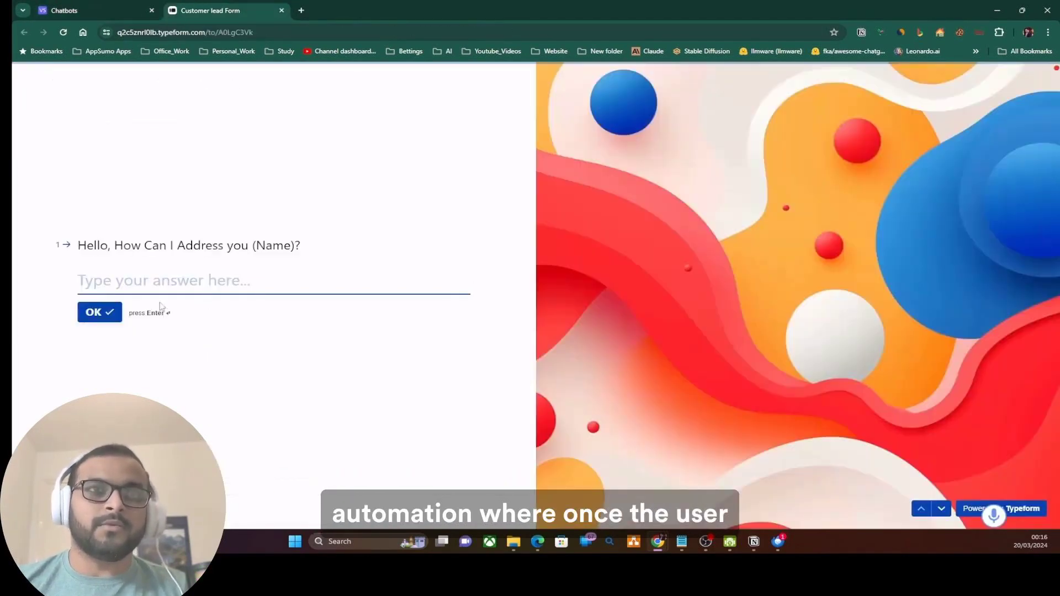
{"action": "left_click", "coordinate": [89, 10]}
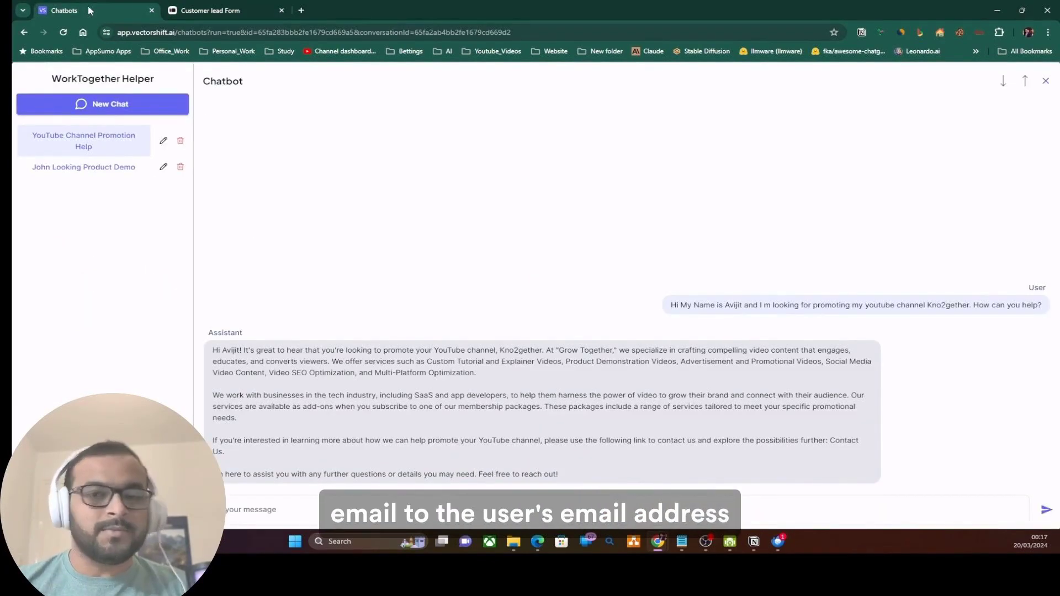